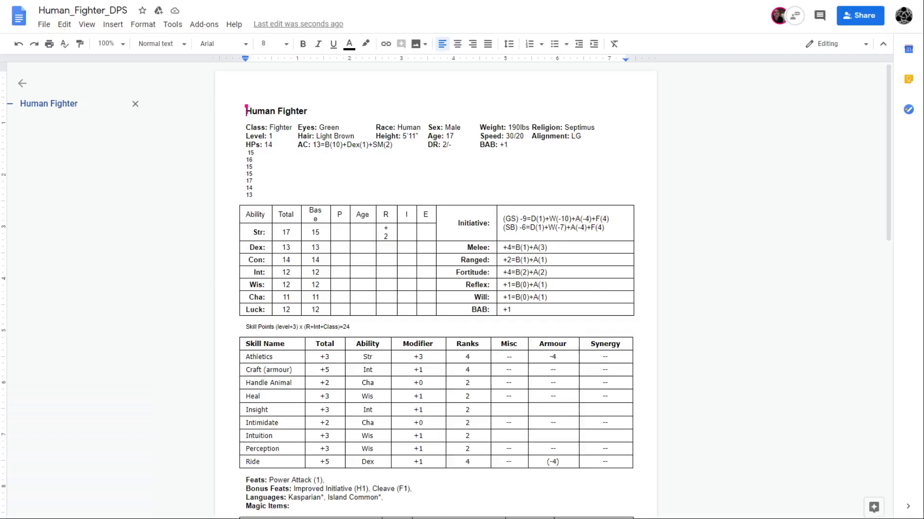
- Enter Base scores Str 17, Dex 16 and Con 15 in the ability table
{"action": "left_click", "coordinate": [314, 237]}
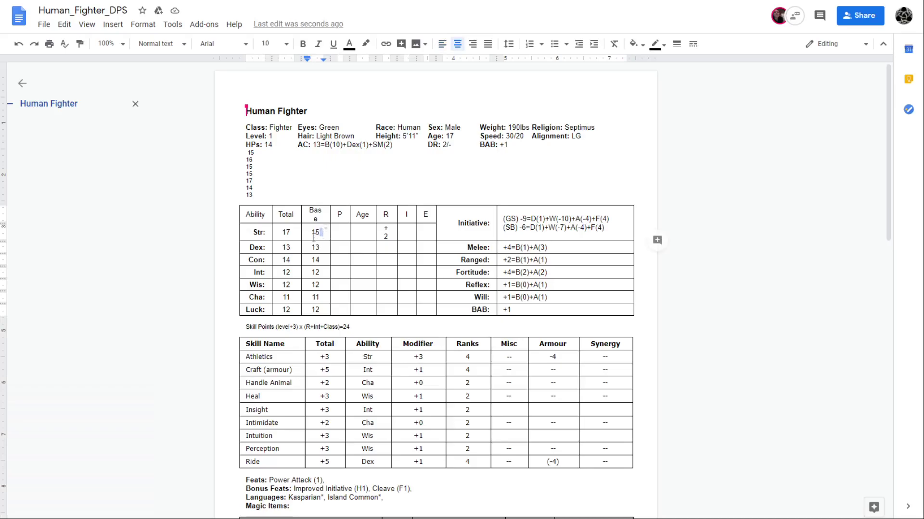
{"action": "left_click", "coordinate": [312, 236]}
{"action": "key", "text": "Delete"}
{"action": "key", "text": "Delete"}
{"action": "type", "text": "17"}
{"action": "key", "text": "Down"}
{"action": "key", "text": "BackSpace"}
{"action": "key", "text": "BackSpace"}
{"action": "type", "text": "116"}
{"action": "key", "text": "Down"}
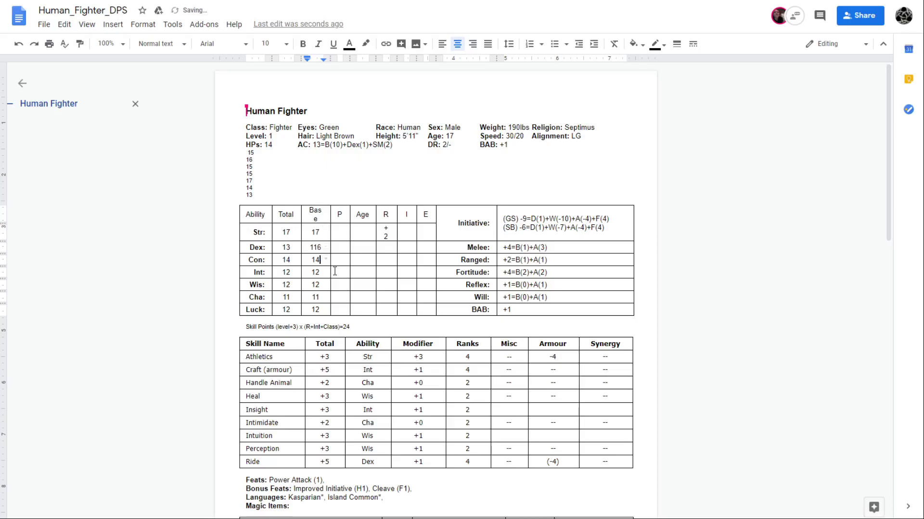
{"action": "key", "text": "BackSpace"}
{"action": "key", "text": "BackSpace"}
{"action": "type", "text": "115"}
{"action": "key", "text": "BackSpace"}
{"action": "key", "text": "BackSpace"}
{"action": "type", "text": "5"}
- Set Int and Wis Base to 15 and remove the stray extra digit from Dex Base
{"action": "key", "text": "Down"}
{"action": "key", "text": "BackSpace"}
{"action": "type", "text": "5"}
{"action": "key", "text": "Down"}
{"action": "key", "text": "BackSpace"}
{"action": "key", "text": "BackSpace"}
{"action": "type", "text": "16"}
{"action": "key", "text": "Up"}
{"action": "key", "text": "Up"}
{"action": "key", "text": "Up"}
{"action": "key", "text": "Left"}
{"action": "key", "text": "BackSpace"}
{"action": "left_click", "coordinate": [322, 284]}
{"action": "key", "text": "BackSpace"}
{"action": "type", "text": "5"}
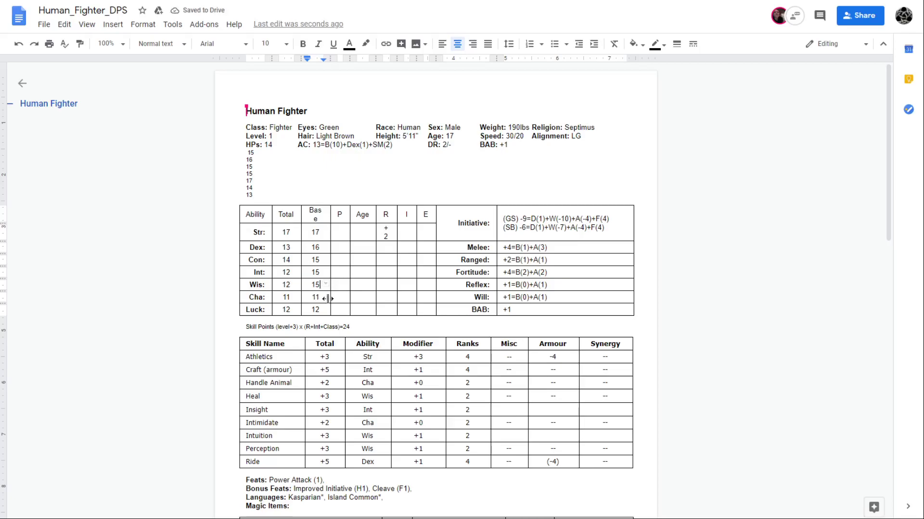
- Set Cha Base to 14 and Luck Base to 13
{"action": "left_click", "coordinate": [320, 298]}
{"action": "key", "text": "BackSpace"}
{"action": "type", "text": "4"}
{"action": "key", "text": "Down"}
{"action": "key", "text": "BackSpace"}
{"action": "type", "text": "3"}
{"action": "left_click", "coordinate": [388, 288]}
{"action": "left_click_drag", "start_coordinate": [290, 248], "coordinate": [297, 251]}
{"action": "left_click", "coordinate": [293, 248]}
- Set the Total column's Dex to 16, Con to 15 and Int to 15
{"action": "key", "text": "BackSpace"}
{"action": "type", "text": "6"}
{"action": "key", "text": "Down"}
{"action": "key", "text": "BackSpace"}
{"action": "type", "text": "5"}
{"action": "key", "text": "Down"}
{"action": "key", "text": "BackSpace"}
{"action": "type", "text": "5"}
- Set the Total column's Wis to 15, Cha to 14 and Luck to 13
{"action": "key", "text": "BackSpace"}
{"action": "type", "text": "5"}
{"action": "key", "text": "BackSpace"}
{"action": "type", "text": "4"}
{"action": "key", "text": "Down"}
{"action": "key", "text": "BackSpace"}
{"action": "type", "text": "3"}
- Change the Str Total to 19
{"action": "left_click", "coordinate": [287, 234]}
{"action": "key", "text": "BackSpace"}
{"action": "type", "text": "9"}
- Delete the column of small numbers under HPs and the leftover blank line
{"action": "mouse_move", "coordinate": [242, 150]}
{"action": "left_mouse_down"}
{"action": "mouse_move", "coordinate": [258, 186]}
{"action": "mouse_move", "coordinate": [241, 155]}
{"action": "left_mouse_up"}
{"action": "left_click", "coordinate": [255, 196]}
{"action": "key", "text": "BackSpace"}
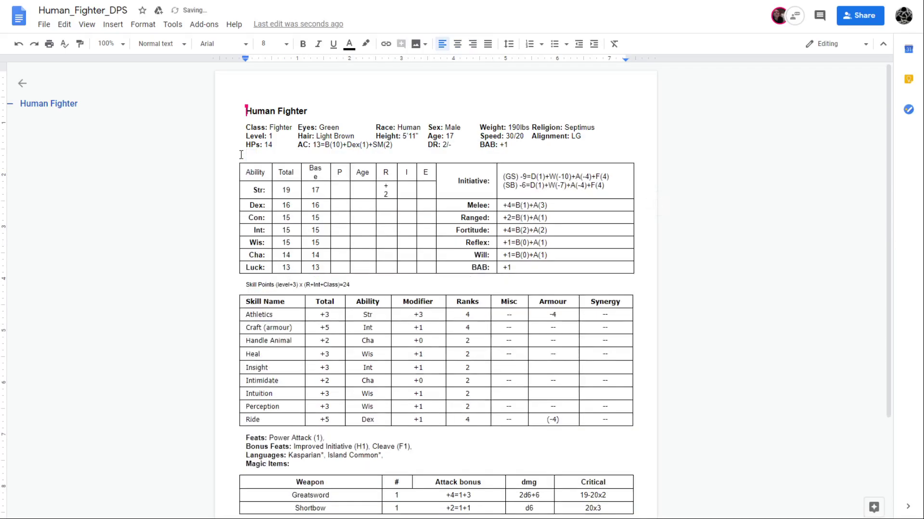
{"action": "key", "text": "BackSpace"}
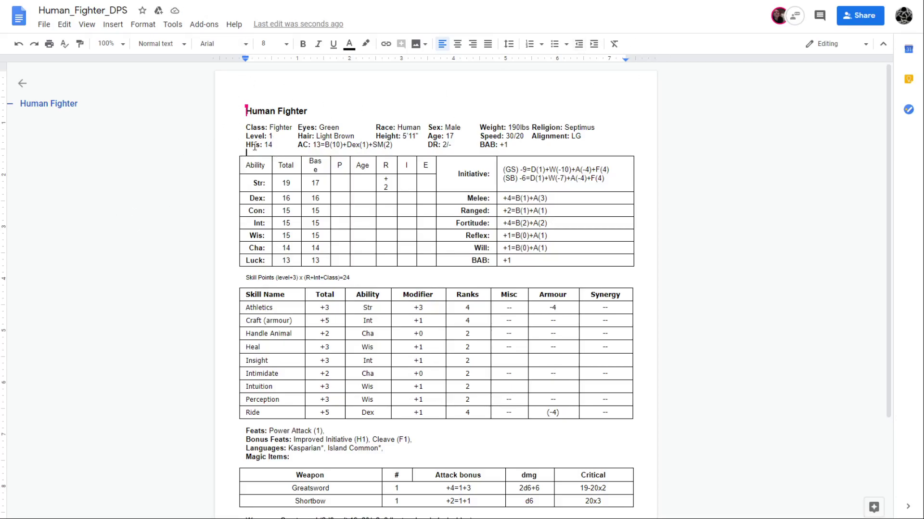
- Change Dex(1) to Dex(3) on the AC line
{"action": "left_click", "coordinate": [361, 145]}
{"action": "key", "text": "Delete"}
{"action": "type", "text": "3"}
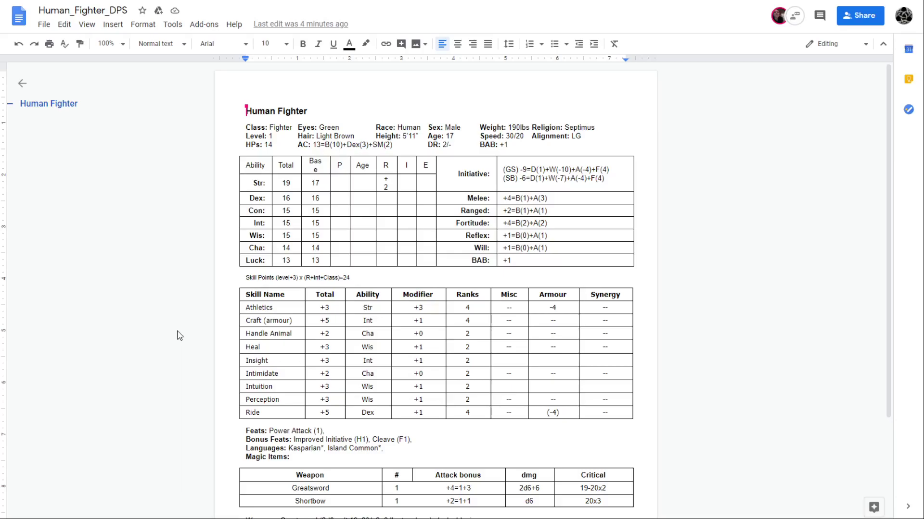
- Change SM to CS in the AC line and set A(-2) in both Initiative lines
{"action": "left_click", "coordinate": [373, 144]}
{"action": "key", "text": "Delete"}
{"action": "key", "text": "Delete"}
{"action": "type", "text": "CS"}
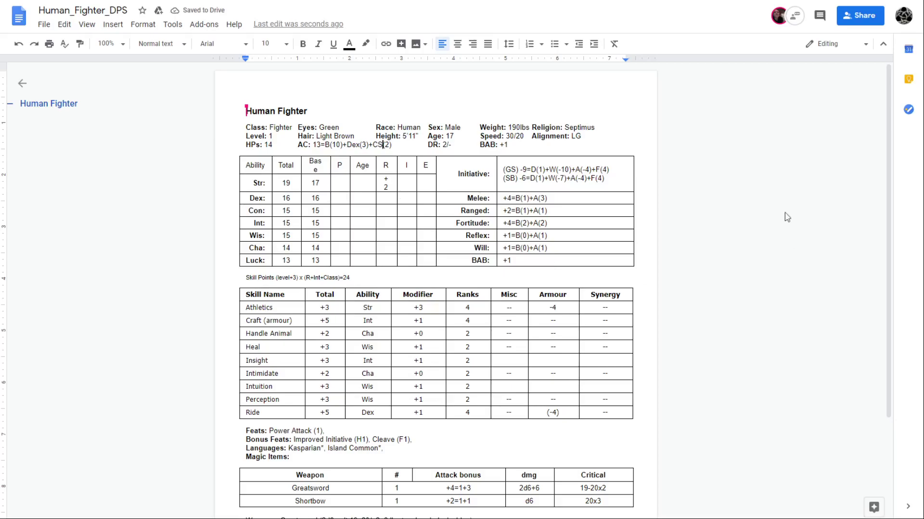
{"action": "left_click", "coordinate": [581, 178]}
{"action": "key", "text": "Delete"}
{"action": "type", "text": "2"}
{"action": "key", "text": "Up"}
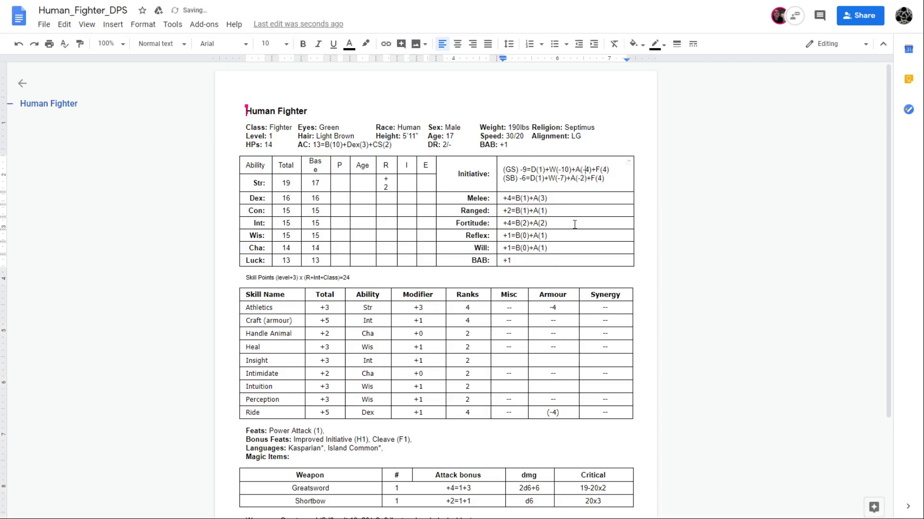
{"action": "key", "text": "Delete"}
{"action": "type", "text": "2"}
- Change the Athletics and Ride armour penalties from -4 to -2
{"action": "left_click", "coordinate": [562, 307]}
{"action": "key", "text": "BackSpace"}
{"action": "type", "text": "2"}
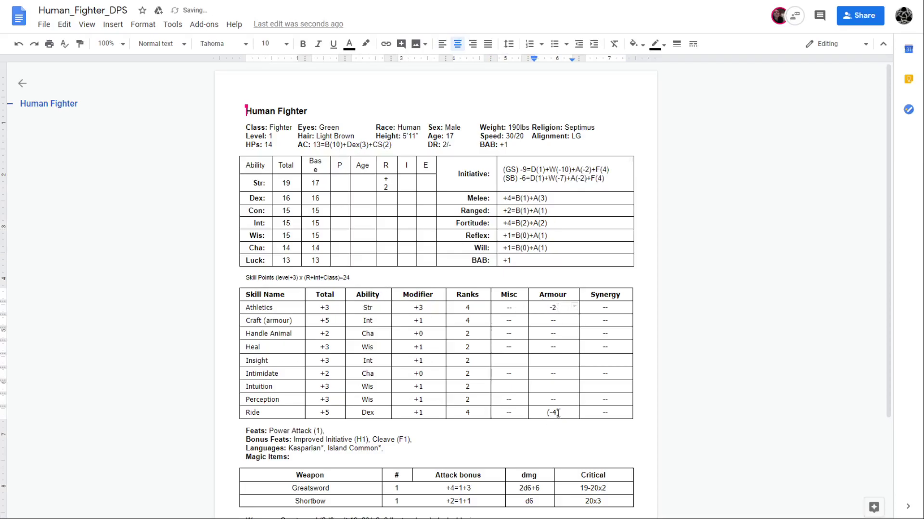
{"action": "left_click", "coordinate": [554, 412]}
{"action": "key", "text": "Delete"}
{"action": "type", "text": "2"}
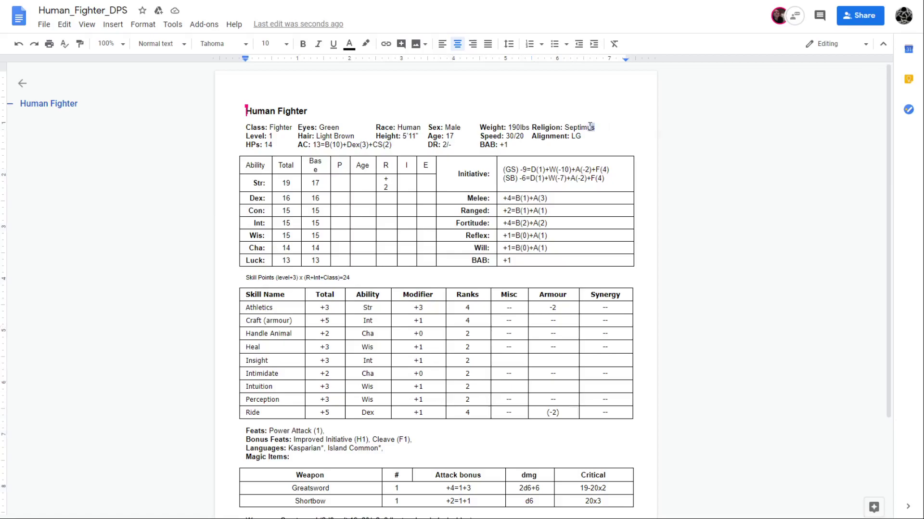
- Delete the religion Septimus and change the Alignment from LG to CG
{"action": "left_click_drag", "start_coordinate": [596, 126], "coordinate": [565, 124]}
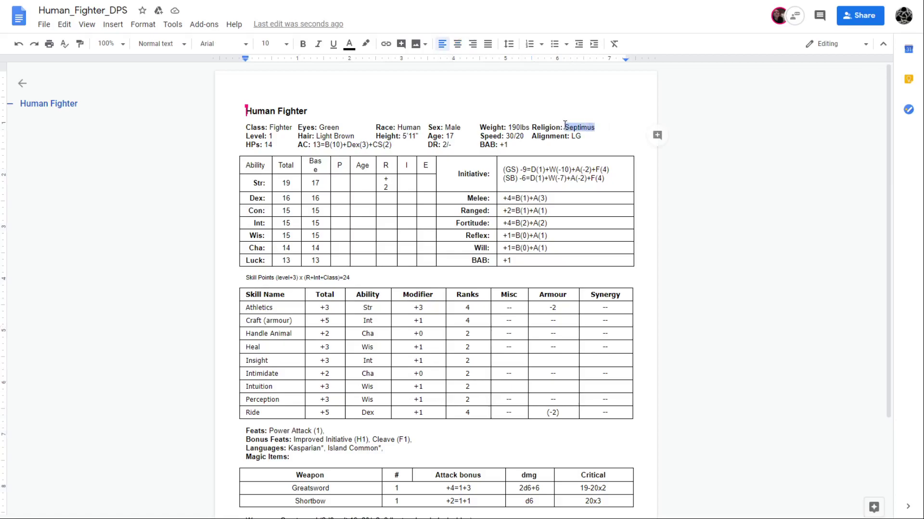
{"action": "key", "text": "BackSpace"}
{"action": "left_click", "coordinate": [571, 136]}
{"action": "key", "text": "Delete"}
{"action": "type", "text": "C"}
- Set D(3) in both the GS and SB Initiative lines
{"action": "left_click", "coordinate": [539, 170]}
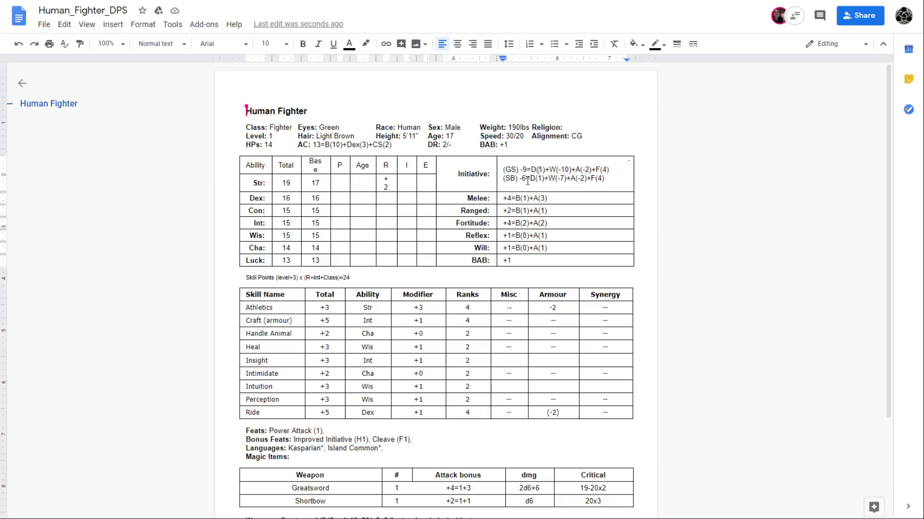
{"action": "key", "text": "BackSpace"}
{"action": "type", "text": "2"}
{"action": "key", "text": "BackSpace"}
{"action": "type", "text": "3"}
{"action": "key", "text": "Down"}
{"action": "key", "text": "BackSpace"}
{"action": "type", "text": "3"}
- Set A to 3 in Ranged and Reflex, with Reflex total +3 and Ranged +4
{"action": "left_click", "coordinate": [537, 213]}
{"action": "key", "text": "BackSpace"}
{"action": "type", "text": "3"}
{"action": "key", "text": "Up"}
{"action": "key", "text": "Down"}
{"action": "key", "text": "Down"}
{"action": "key", "text": "Down"}
{"action": "key", "text": "BackSpace"}
{"action": "type", "text": "3"}
{"action": "double_click", "coordinate": [506, 236]}
{"action": "type", "text": "3"}
{"action": "key", "text": "Up"}
{"action": "key", "text": "BackSpace"}
{"action": "type", "text": "4"}
- Set the Melee total to +5 and its A value to 4
{"action": "key", "text": "Up"}
{"action": "key", "text": "BackSpace"}
{"action": "type", "text": "5"}
{"action": "key", "text": "Right"}
{"action": "key", "text": "Right"}
{"action": "key", "text": "Right"}
{"action": "key", "text": "Right"}
{"action": "key", "text": "Right"}
{"action": "key", "text": "Right"}
{"action": "key", "text": "Right"}
{"action": "key", "text": "Right"}
{"action": "key", "text": "Right"}
{"action": "key", "text": "BackSpace"}
{"action": "type", "text": "4"}
- Set Will's A value to 3 and its total to +2
{"action": "left_click", "coordinate": [546, 248]}
{"action": "key", "text": "BackSpace"}
{"action": "type", "text": "3"}
{"action": "left_click", "coordinate": [509, 249]}
{"action": "key", "text": "BackSpace"}
{"action": "type", "text": "2"}
- Change the Skill Points total to 28 and the Athletics Modifier from +3 to +4
{"action": "left_click", "coordinate": [351, 278]}
{"action": "key", "text": "BackSpace"}
{"action": "type", "text": "8"}
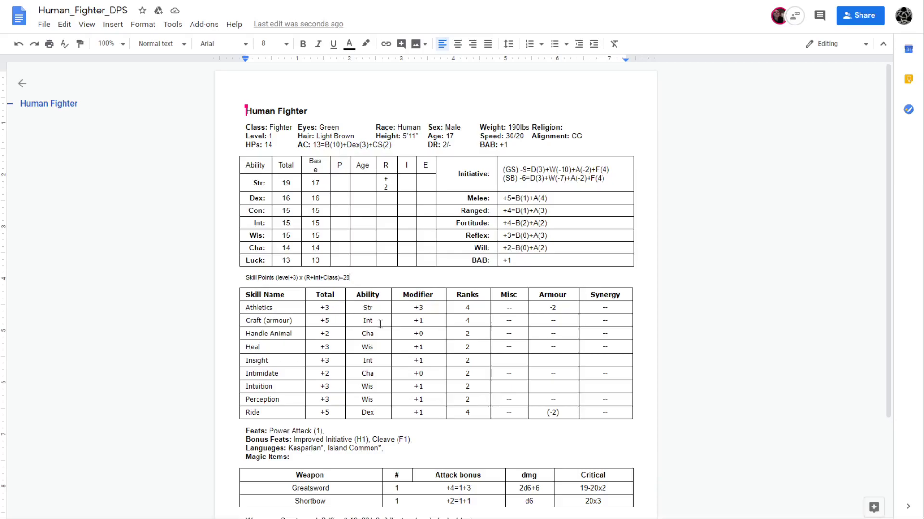
{"action": "left_click", "coordinate": [424, 308]}
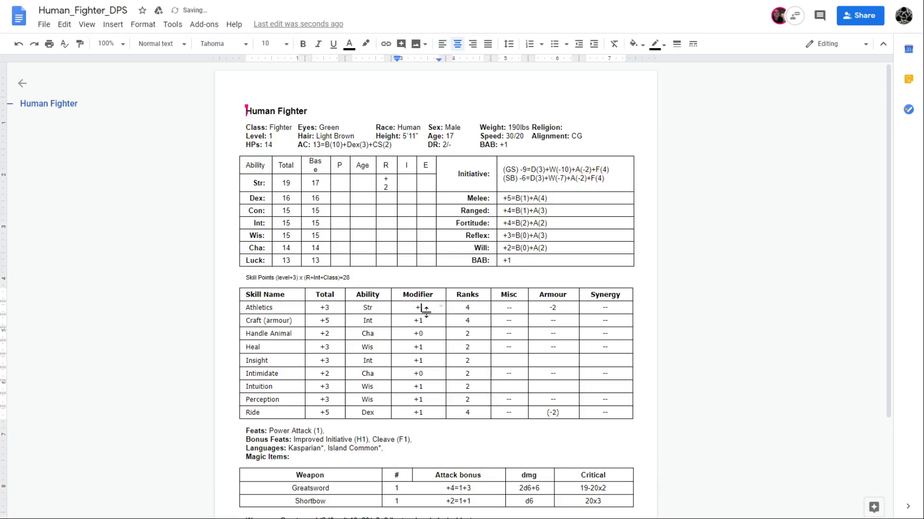
{"action": "type", "text": "4"}
- Insert a row above Athletics reading Acrobatics, Dex, +3, correcting the name's spelling
{"action": "right_click", "coordinate": [302, 309]}
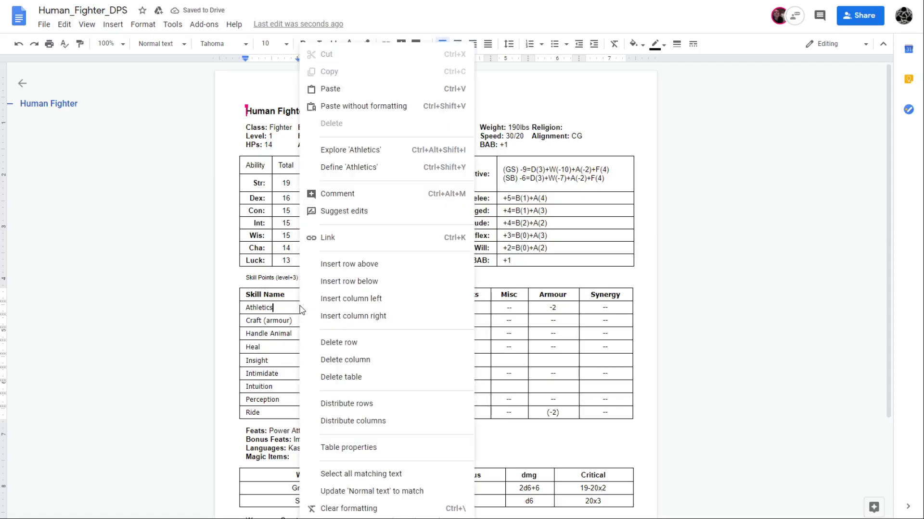
{"action": "left_click", "coordinate": [343, 267]}
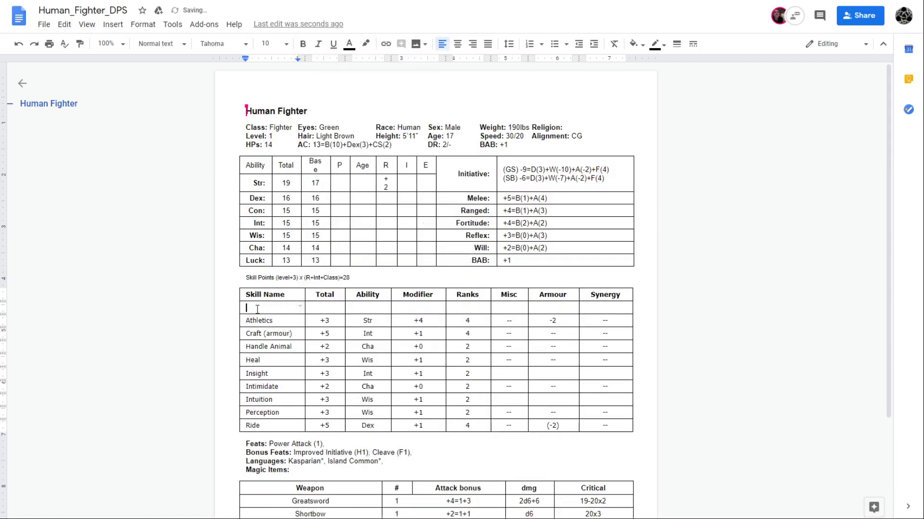
{"action": "type", "text": "Acrobatics"}
{"action": "key", "text": "Tab"}
{"action": "key", "text": "Tab"}
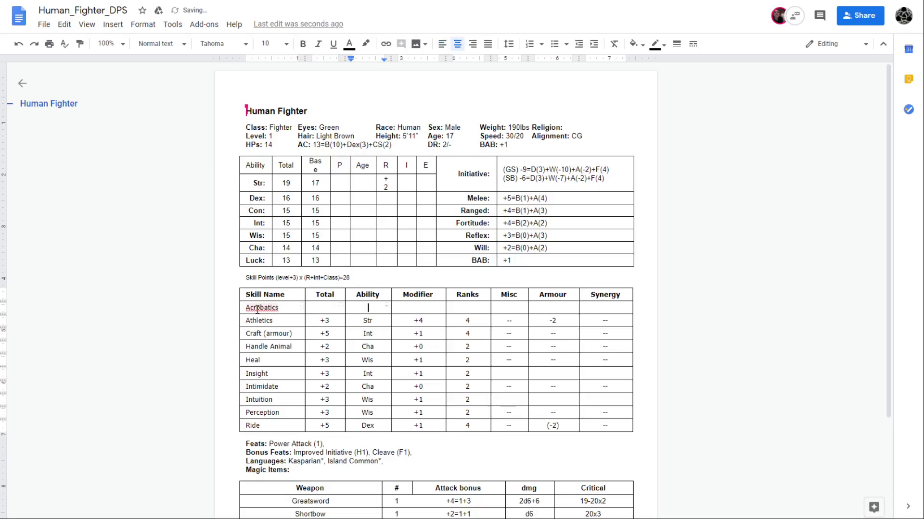
{"action": "type", "text": "Dex"}
{"action": "key", "text": "Tab"}
{"action": "type", "text": "+3"}
{"action": "right_click", "coordinate": [260, 310]}
{"action": "left_click", "coordinate": [309, 340]}
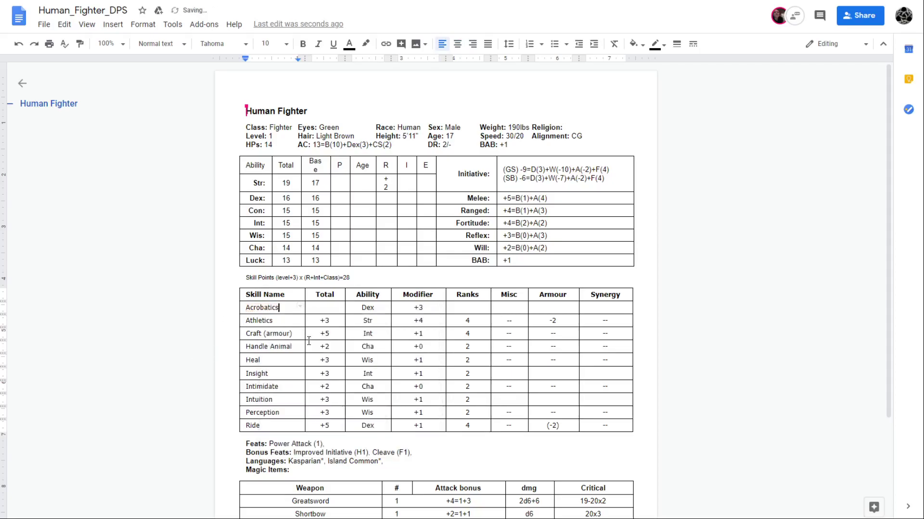
- Fill the Acrobatics row's Misc --, Armour -2 and Synergy --
{"action": "left_click", "coordinate": [509, 307]}
{"action": "type", "text": "--"}
{"action": "key", "text": "Tab"}
{"action": "type", "text": "-2"}
{"action": "key", "text": "Tab"}
{"action": "type", "text": "--"}
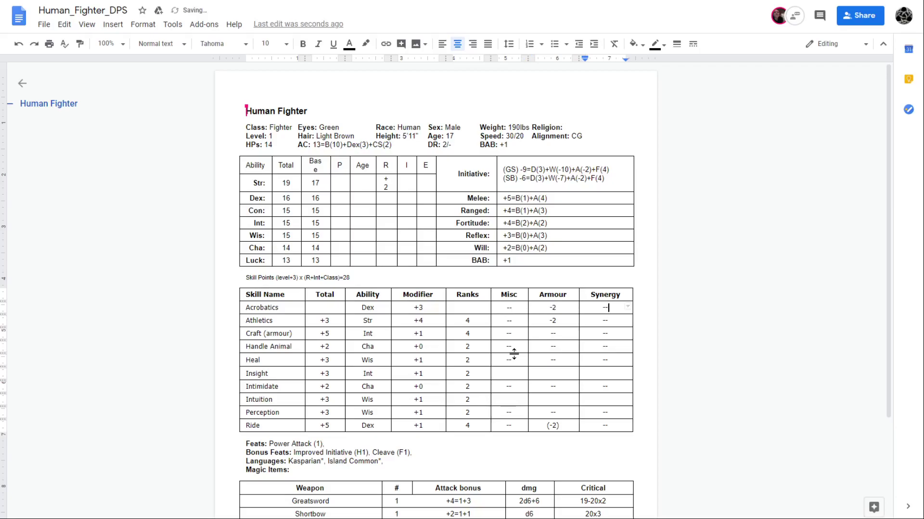
- Fill Insight's empty Misc and Synergy cells with --
{"action": "left_click", "coordinate": [505, 378]}
{"action": "type", "text": "--"}
{"action": "key", "text": "Tab"}
{"action": "type", "text": "--"}
{"action": "key", "text": "Tab"}
{"action": "type", "text": "--"}
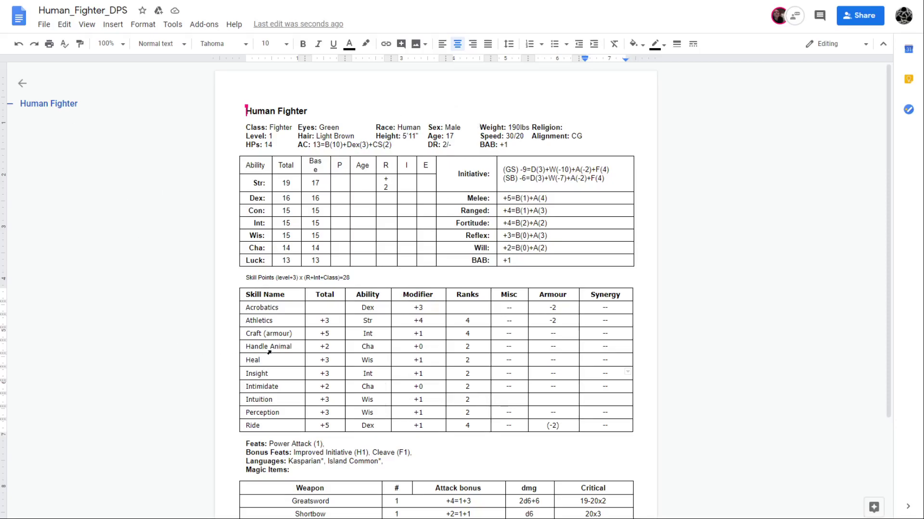
{"action": "left_click", "coordinate": [324, 345]}
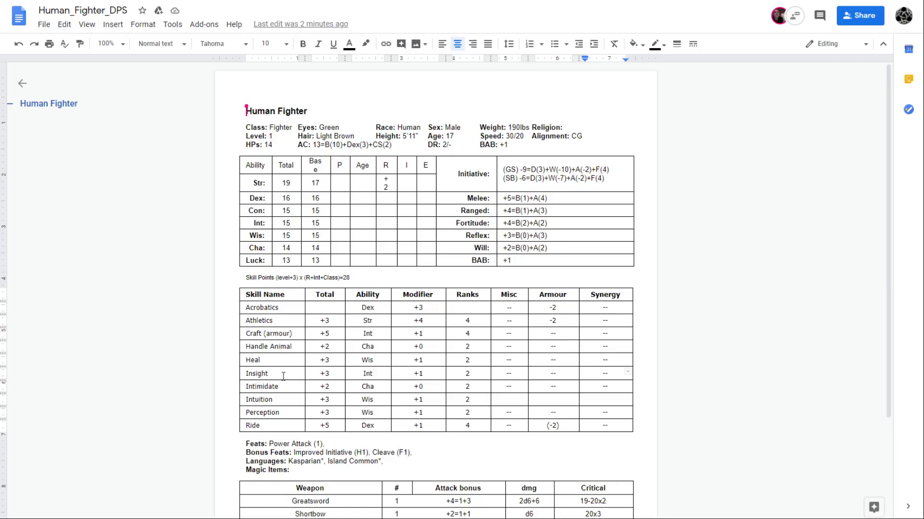
- Fill the Intuition row's Misc, Armour and Synergy cells with --
{"action": "left_click", "coordinate": [502, 402]}
{"action": "type", "text": "--"}
{"action": "key", "text": "Tab"}
{"action": "type", "text": "--"}
{"action": "key", "text": "Tab"}
{"action": "type", "text": "--"}
- Add an asterisk after Heal, Insight, Intimidate, Intuition and Perception
{"action": "left_click", "coordinate": [281, 361]}
{"action": "type", "text": "*"}
{"action": "key", "text": "Down"}
{"action": "type", "text": "*"}
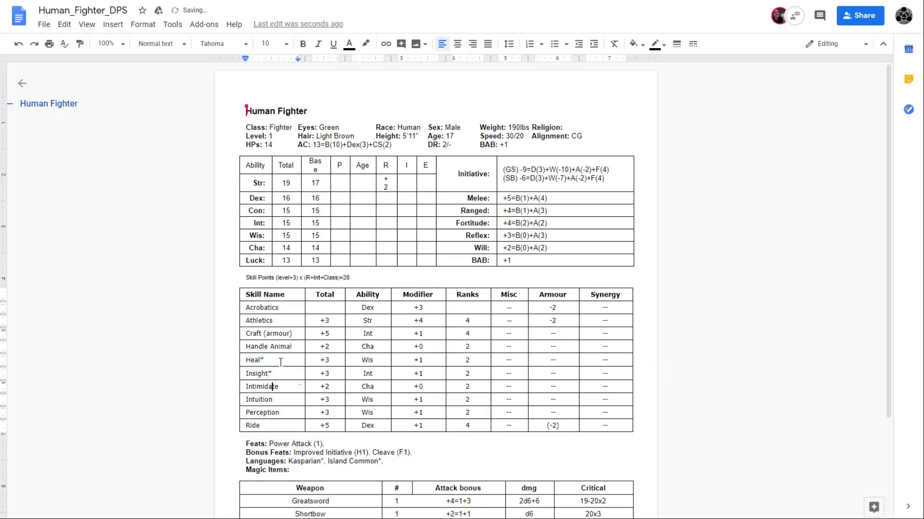
{"action": "key", "text": "End"}
{"action": "type", "text": "*"}
{"action": "key", "text": "Down"}
{"action": "type", "text": "*"}
{"action": "key", "text": "Down"}
{"action": "key", "text": "End"}
{"action": "type", "text": "*"}
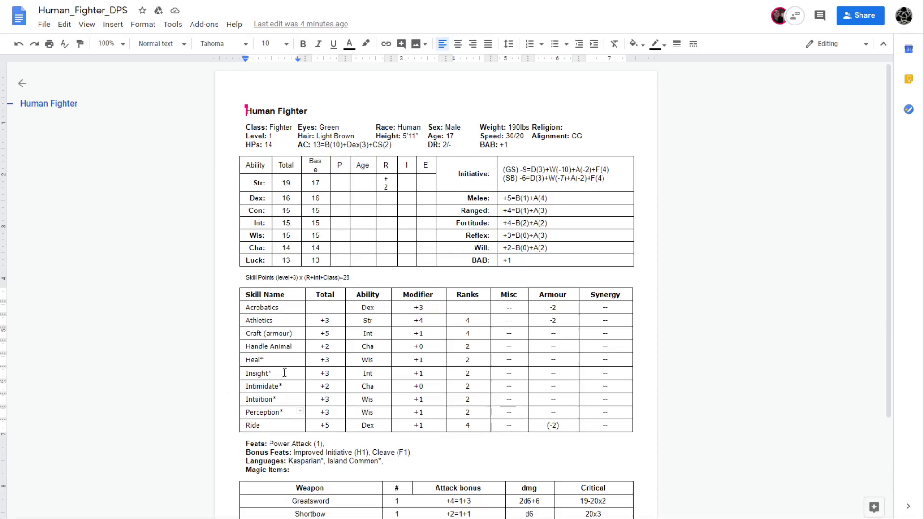
- Insert a row below Intuition* and enter the skill name Knowledge (nature)
{"action": "left_click", "coordinate": [279, 403]}
{"action": "right_click", "coordinate": [279, 402]}
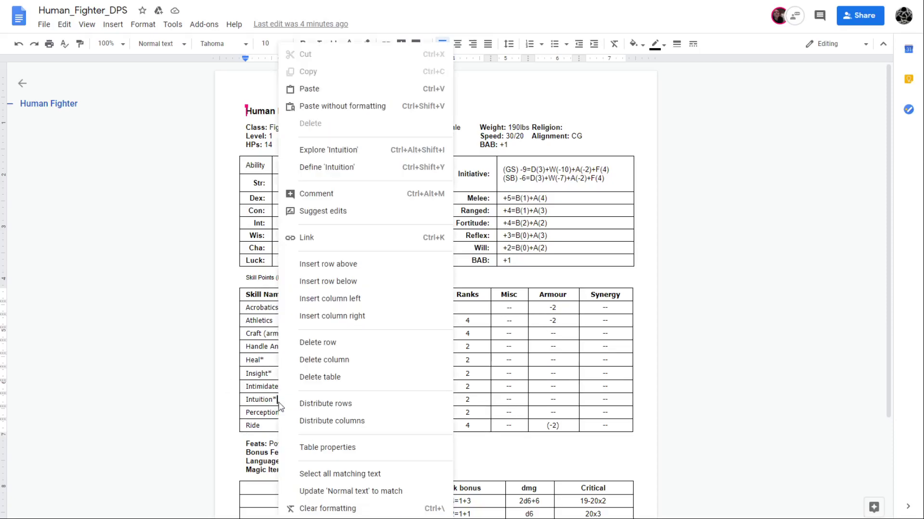
{"action": "left_click", "coordinate": [326, 285]}
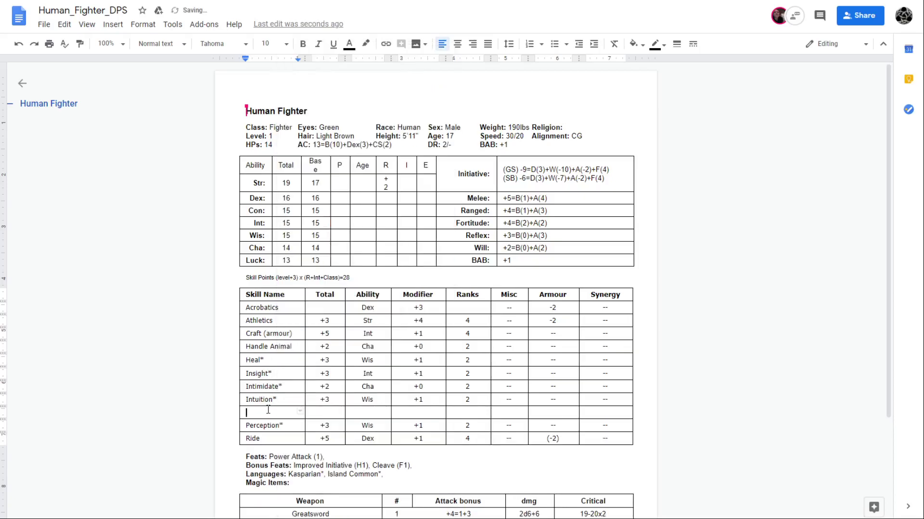
{"action": "type", "text": "Knowledge (nature)"}
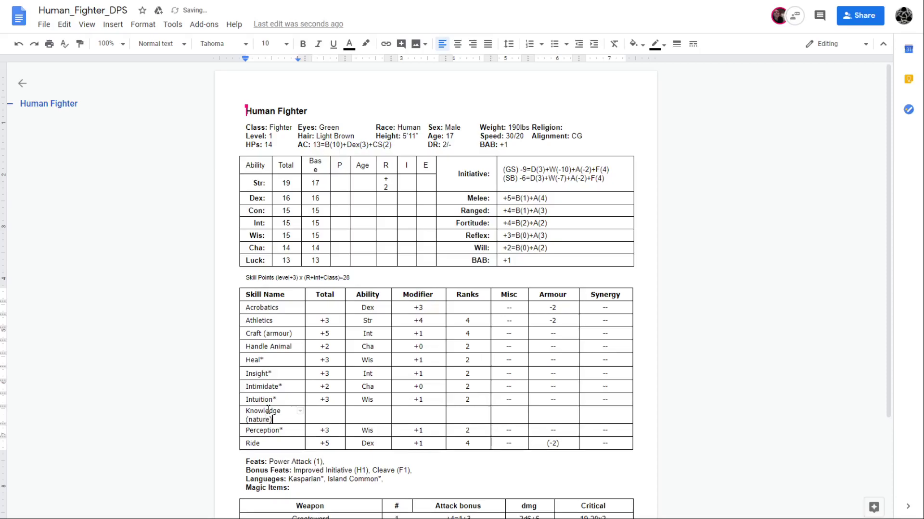
- Give Knowledge (nature) ability Int, modifier +2, 2 ranks and total +4
{"action": "left_click", "coordinate": [367, 416]}
{"action": "type", "text": "Int"}
{"action": "key", "text": "Tab"}
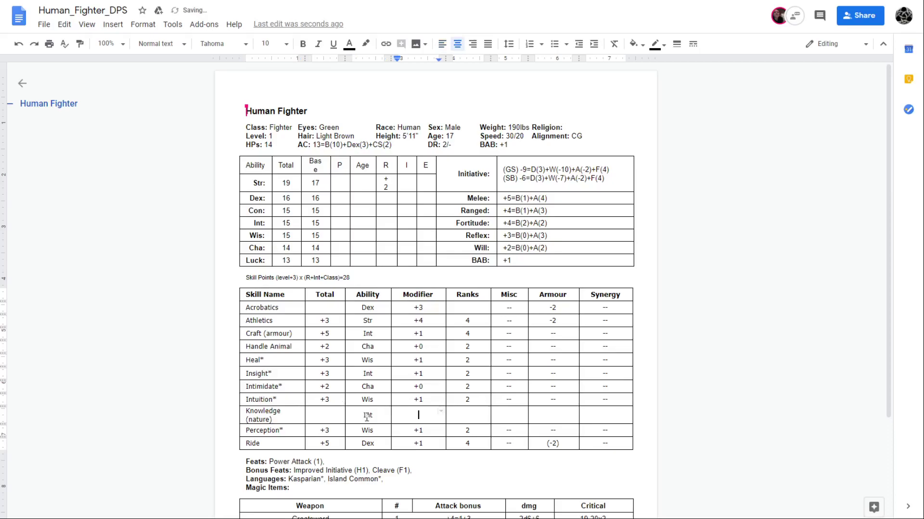
{"action": "type", "text": "+2"}
{"action": "key", "text": "Tab"}
{"action": "type", "text": "2"}
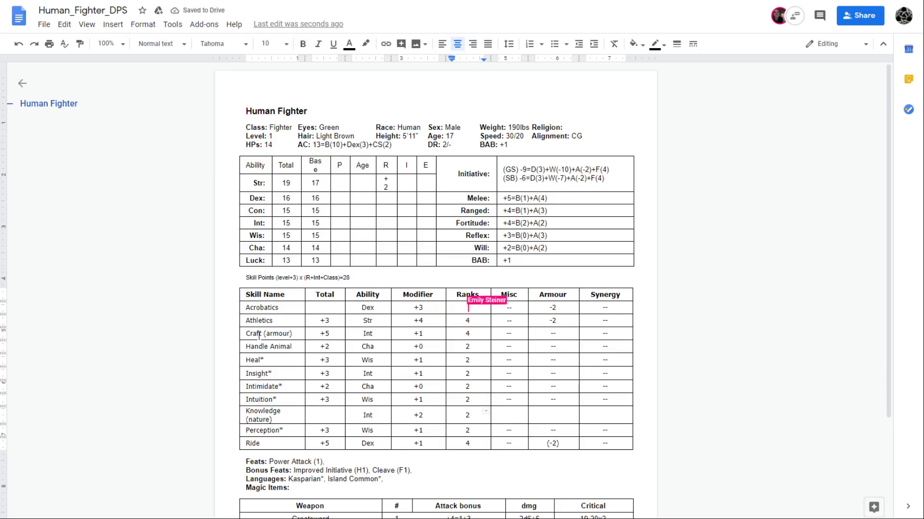
{"action": "left_click", "coordinate": [325, 415]}
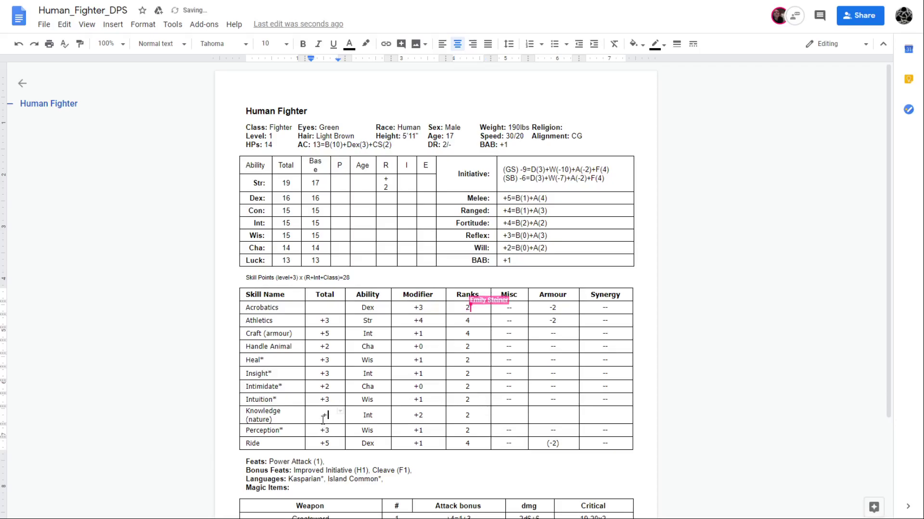
{"action": "type", "text": "+4"}
- Put -- in the Knowledge (nature) Misc, Armour and Synergy cells
{"action": "left_click", "coordinate": [509, 416]}
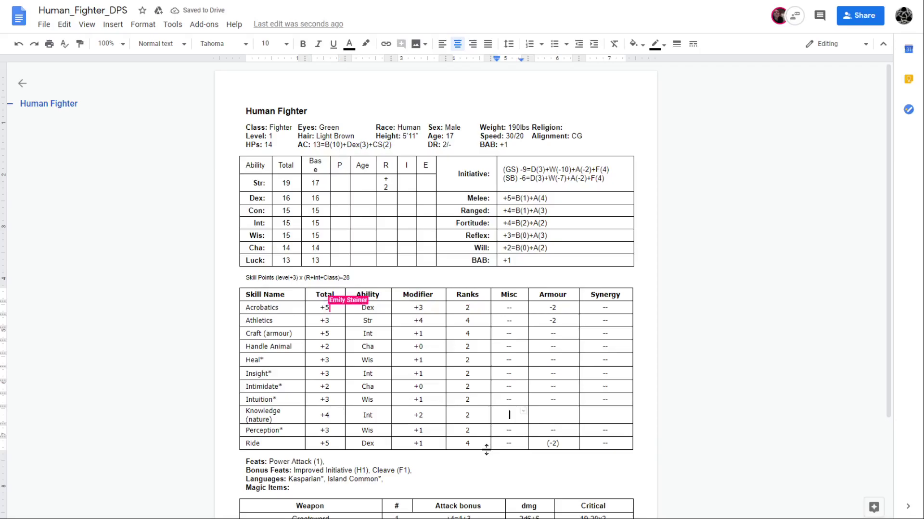
{"action": "type", "text": "--"}
{"action": "key", "text": "Tab"}
{"action": "type", "text": "--"}
{"action": "key", "text": "Tab"}
{"action": "type", "text": "--"}
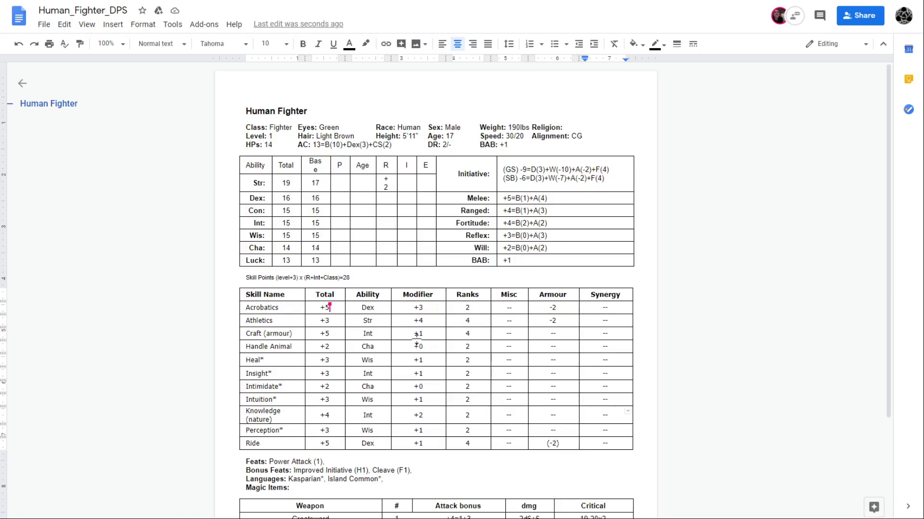
- Change the Athletics total to +5
{"action": "left_click", "coordinate": [330, 321]}
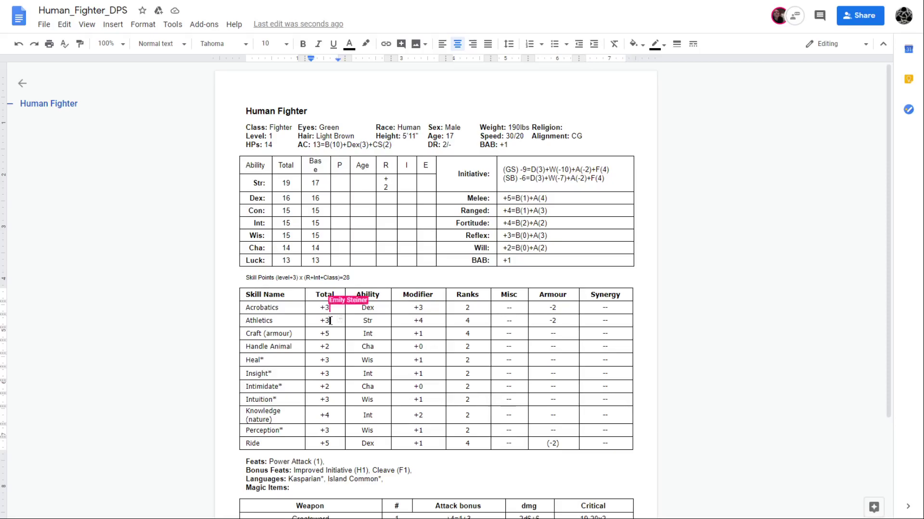
{"action": "key", "text": "BackSpace"}
{"action": "type", "text": "5"}
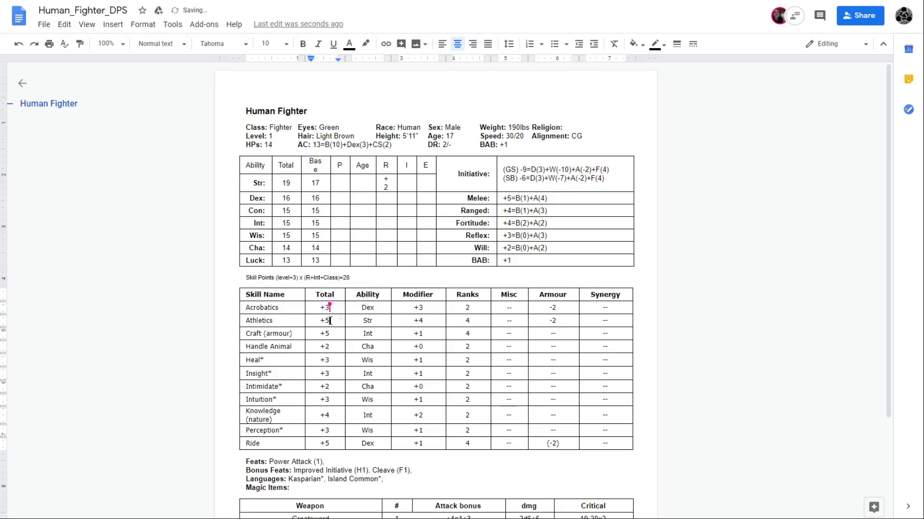
{"action": "left_click", "coordinate": [487, 378]}
{"action": "left_click", "coordinate": [431, 336]}
- Set the modifier to +2 for Craft (armour), Handle Animal, Heal, Insight, Intimidate and Intuition
{"action": "left_click", "coordinate": [425, 334]}
{"action": "key", "text": "BackSpace"}
{"action": "type", "text": "2"}
{"action": "key", "text": "Down"}
{"action": "left_click", "coordinate": [431, 346]}
{"action": "key", "text": "BackSpace"}
{"action": "type", "text": "2"}
{"action": "key", "text": "BackSpace"}
{"action": "type", "text": "2"}
{"action": "key", "text": "BackSpace"}
{"action": "type", "text": "2"}
{"action": "key", "text": "BackSpace"}
{"action": "type", "text": "2"}
{"action": "key", "text": "BackSpace"}
{"action": "type", "text": "2"}
- Set Perception's modifier to +2 and Ride's modifier to +3
{"action": "left_click", "coordinate": [426, 431]}
{"action": "key", "text": "BackSpace"}
{"action": "type", "text": "2"}
{"action": "key", "text": "BackSpace"}
{"action": "type", "text": "3"}
- Insert an empty row below Ride, undoing a row accidentally added above it
{"action": "left_click", "coordinate": [282, 442]}
{"action": "right_click", "coordinate": [282, 442]}
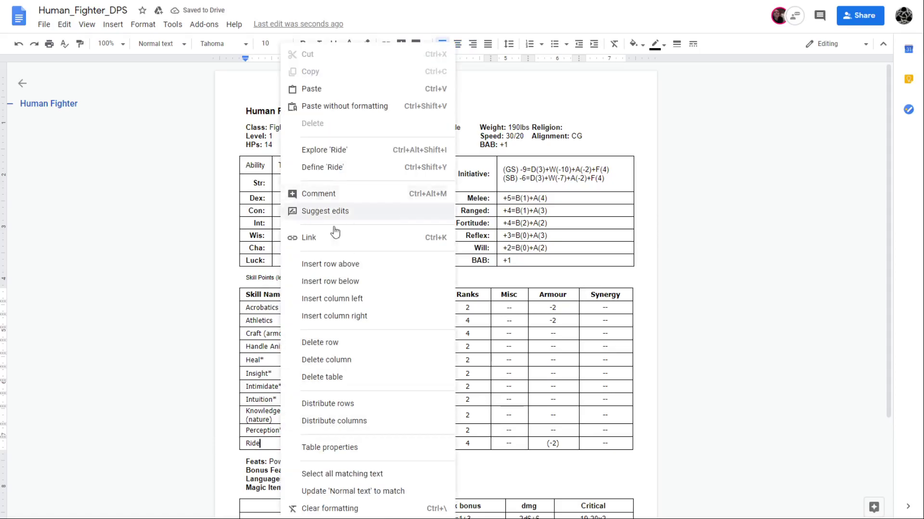
{"action": "left_click", "coordinate": [325, 264]}
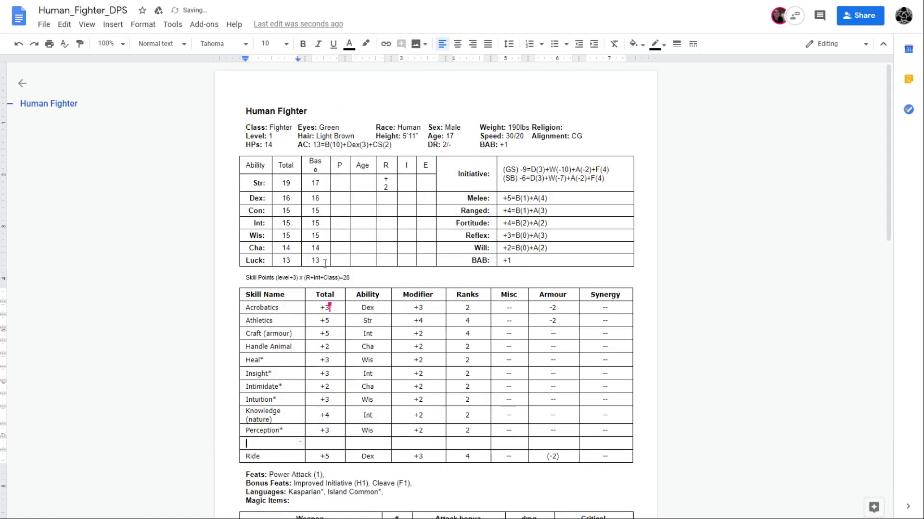
{"action": "key", "text": "ctrl+z"}
{"action": "right_click", "coordinate": [262, 444]}
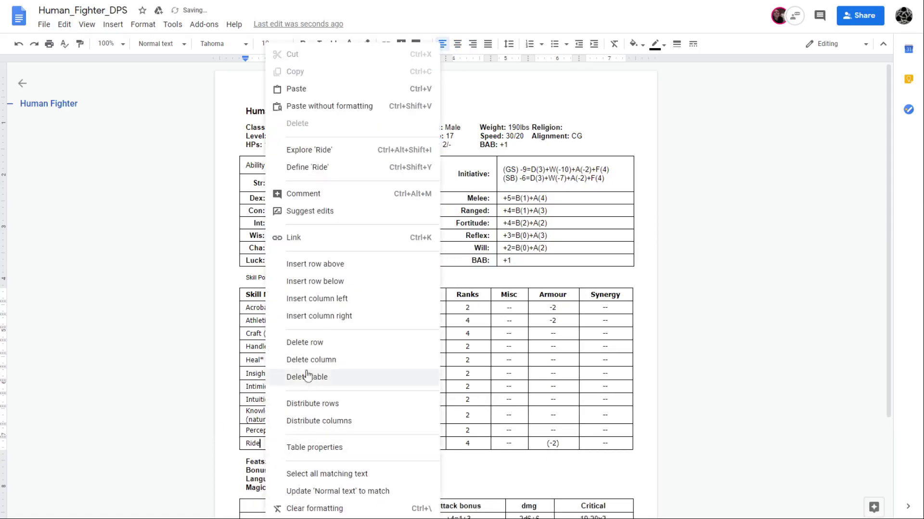
{"action": "left_click", "coordinate": [315, 281]}
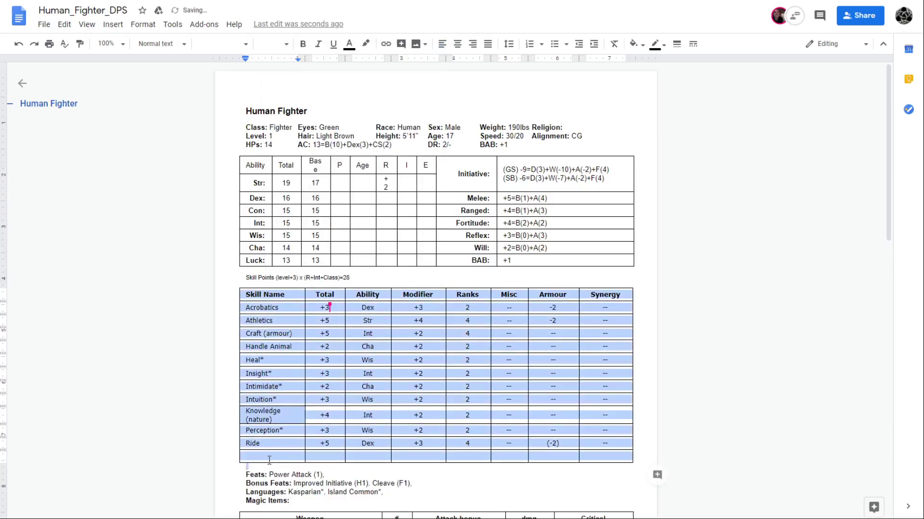
- Fill the new row with Stealth, Dex, +3, 0 ranks, -- Misc, -2 armour, -- Synergy
{"action": "left_click", "coordinate": [270, 461]}
{"action": "type", "text": "Stealth"}
{"action": "key", "text": "Tab"}
{"action": "key", "text": "Tab"}
{"action": "type", "text": "Dex"}
{"action": "key", "text": "Tab"}
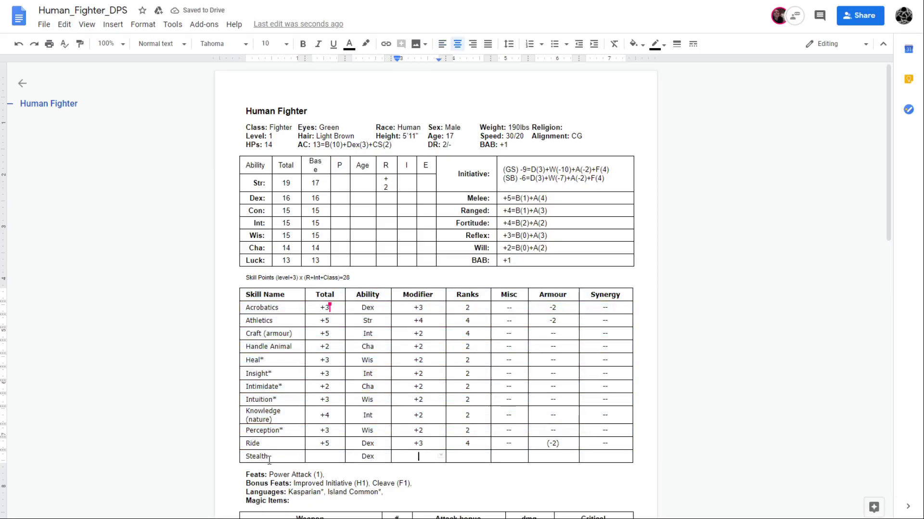
{"action": "type", "text": "+3"}
{"action": "key", "text": "Tab"}
{"action": "type", "text": "0"}
{"action": "key", "text": "Tab"}
{"action": "type", "text": "--"}
{"action": "key", "text": "Tab"}
{"action": "type", "text": "--"}
{"action": "key", "text": "BackSpace"}
{"action": "type", "text": "2"}
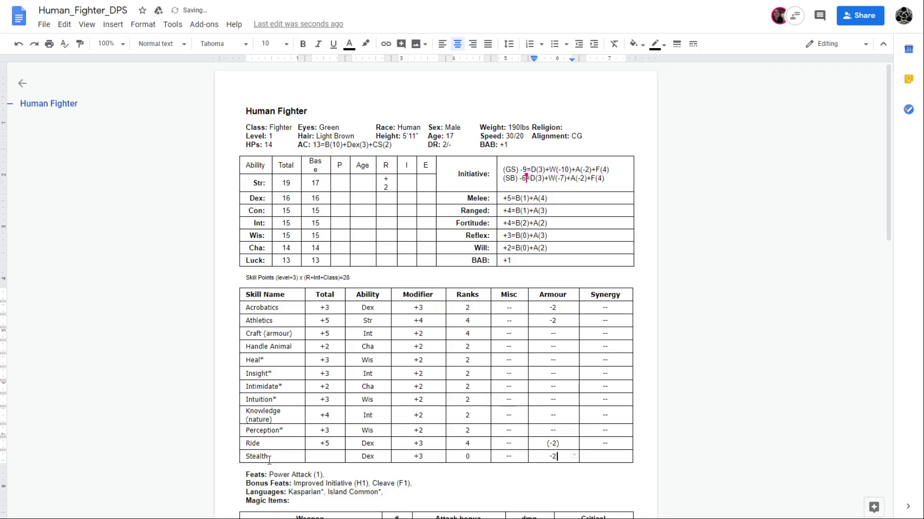
{"action": "key", "text": "Tab"}
{"action": "type", "text": "--"}
- Enter +1 as the Stealth row's total
{"action": "left_click", "coordinate": [322, 458]}
{"action": "type", "text": "+1"}
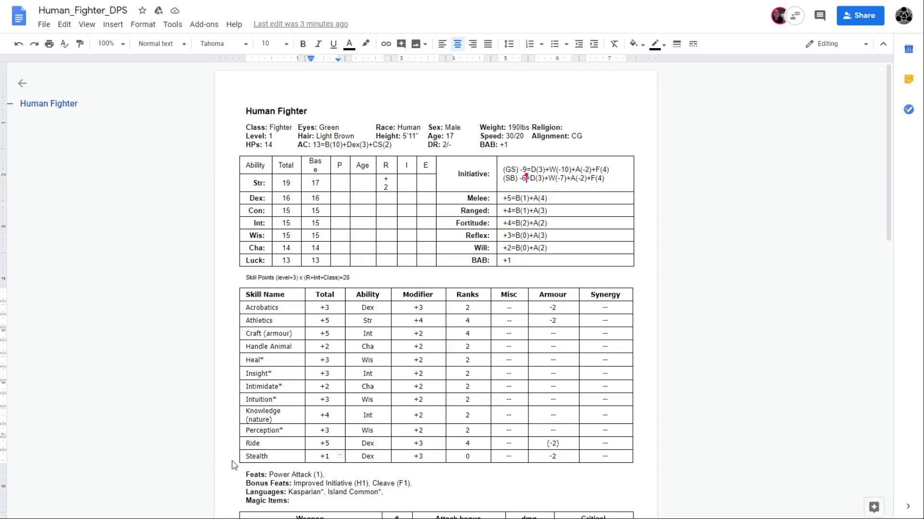
{"action": "left_click", "coordinate": [415, 388]}
{"action": "scroll", "coordinate": [414, 387], "scroll_direction": "down", "scroll_amount": 8}
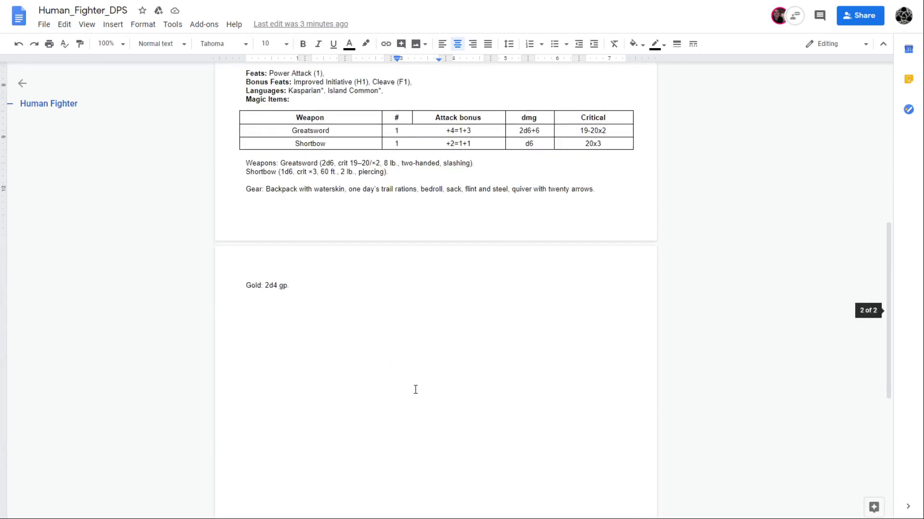
{"action": "scroll", "coordinate": [839, 268], "scroll_direction": "up", "scroll_amount": 8}
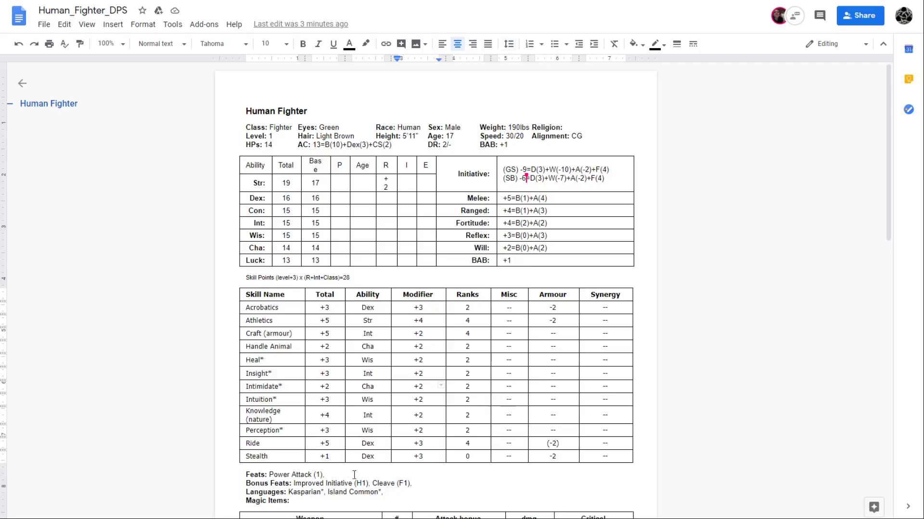
- Replace Island Common with Archipelagian in the Languages line, set to font size 10
{"action": "left_click_drag", "start_coordinate": [328, 491], "coordinate": [379, 491]}
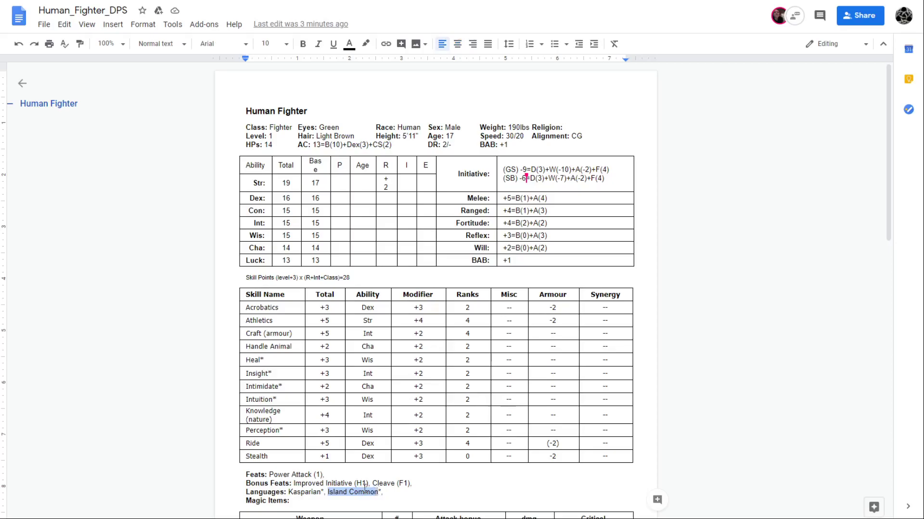
{"action": "type", "text": "Archipelagian"}
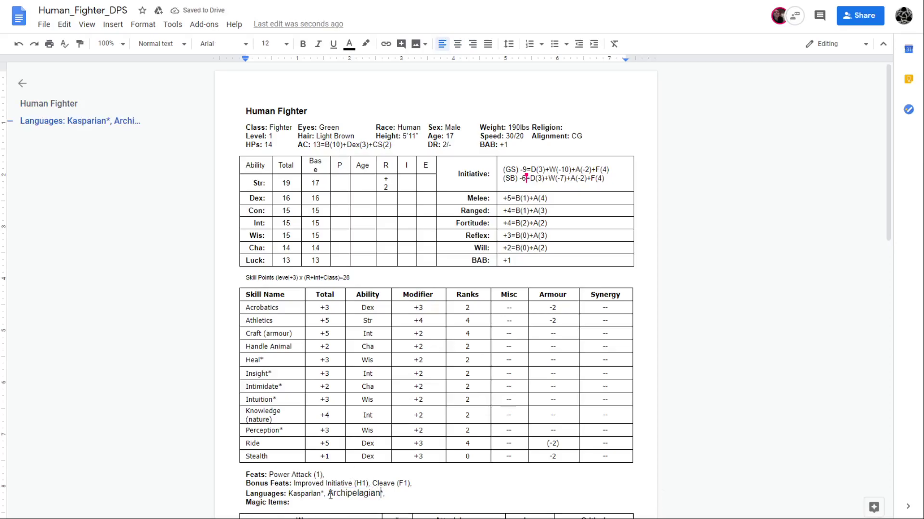
{"action": "left_click_drag", "start_coordinate": [328, 493], "coordinate": [380, 493]}
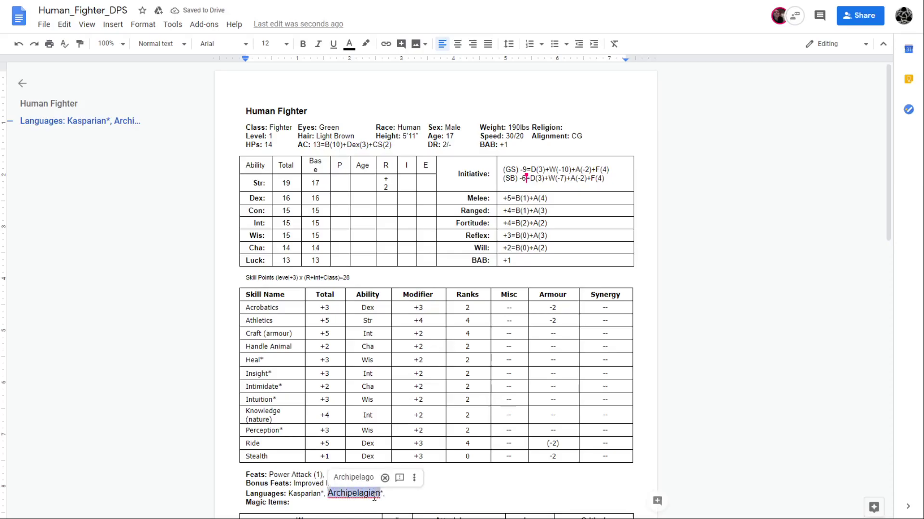
{"action": "left_click", "coordinate": [286, 44]}
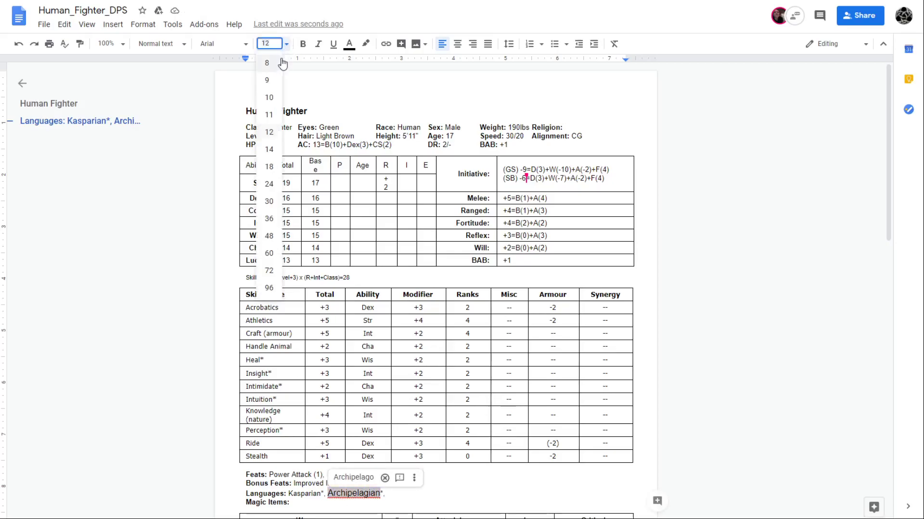
{"action": "left_click", "coordinate": [269, 98]}
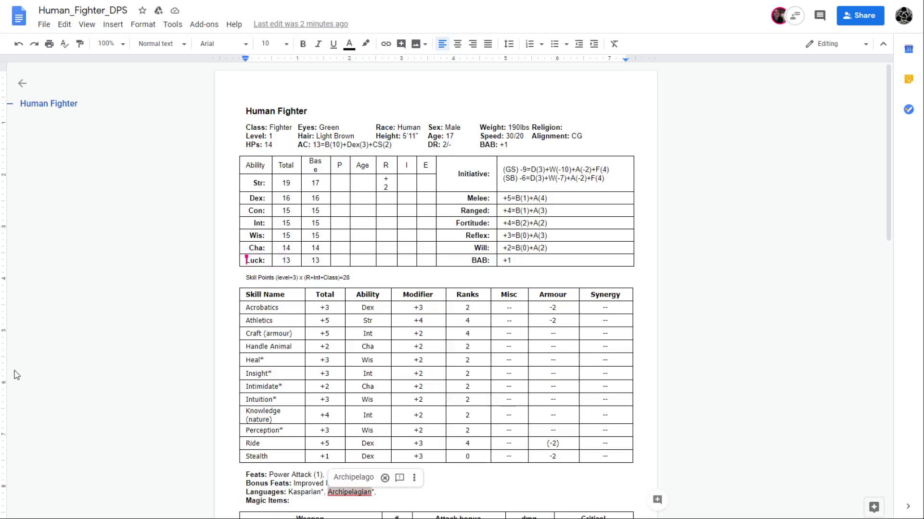
- Replace Kasparian with Himkaldurese, formatted at size 10 without italics
{"action": "left_click", "coordinate": [488, 490]}
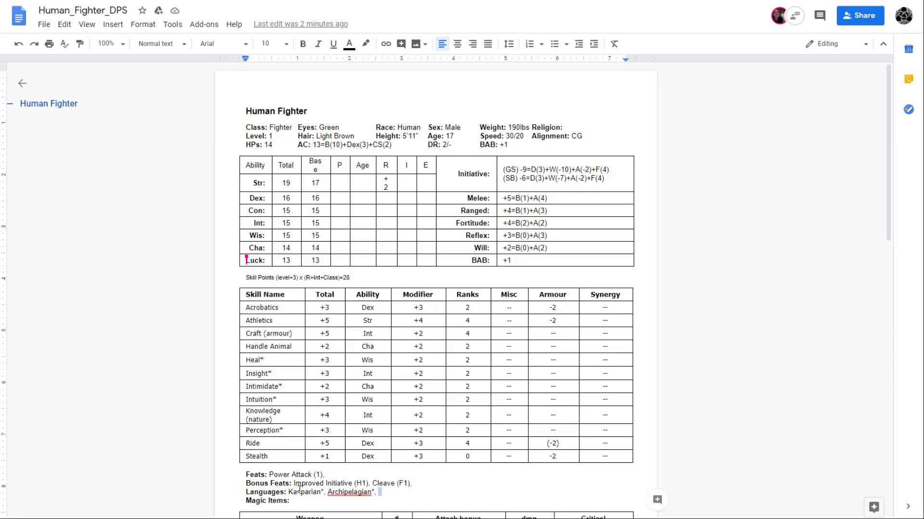
{"action": "left_click_drag", "start_coordinate": [288, 492], "coordinate": [320, 494]}
{"action": "type", "text": "Himkaldurese"}
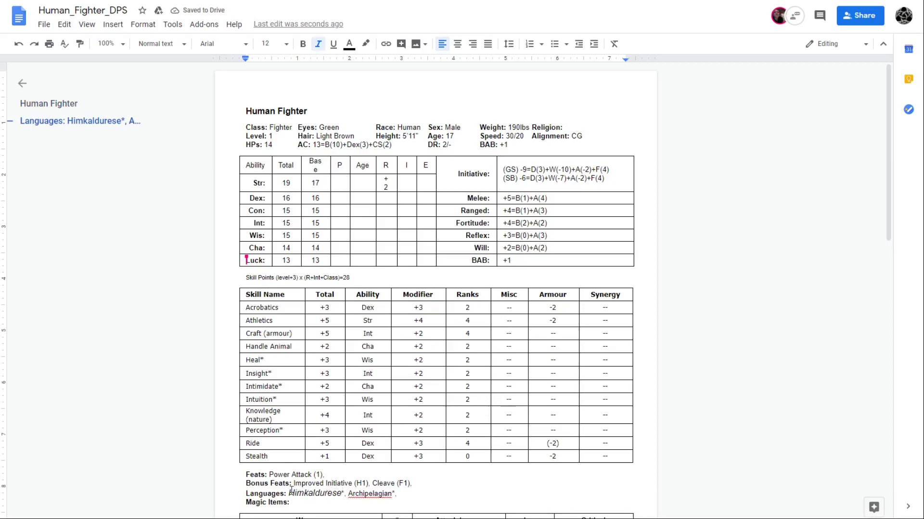
{"action": "left_click_drag", "start_coordinate": [290, 491], "coordinate": [341, 496]}
{"action": "left_click", "coordinate": [268, 44]}
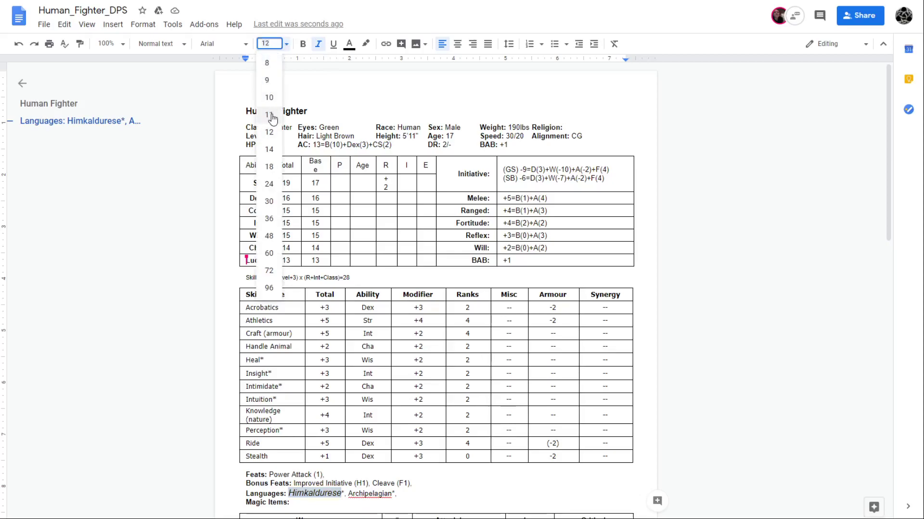
{"action": "left_click", "coordinate": [269, 97]}
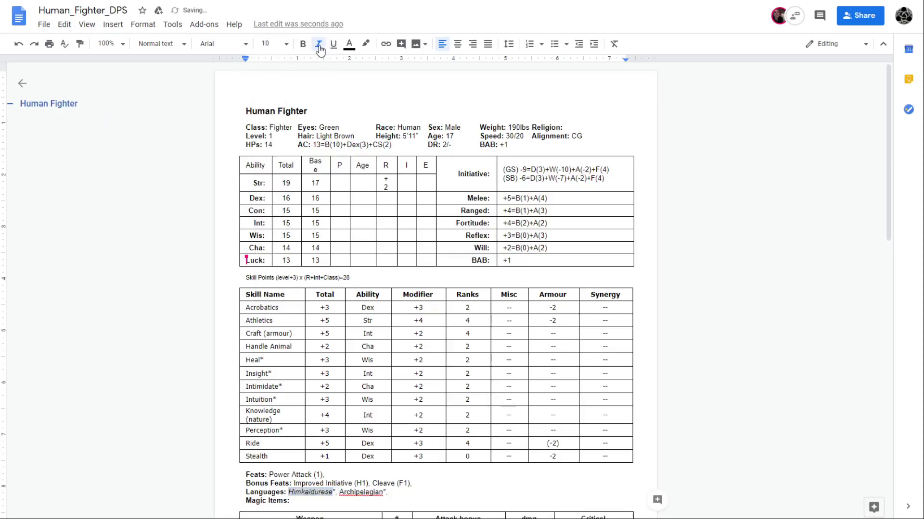
{"action": "left_click", "coordinate": [319, 45]}
{"action": "left_click", "coordinate": [509, 478]}
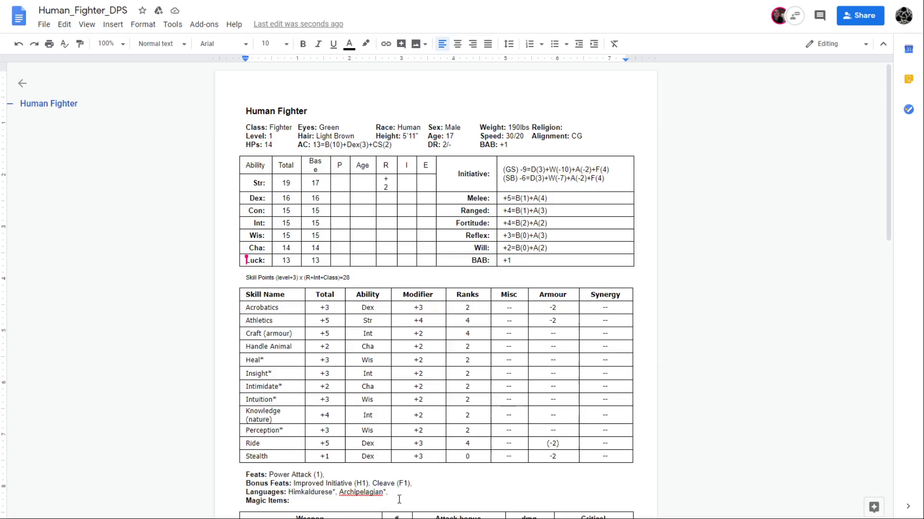
- Scroll down to the weapon table and gear notes ending in Gold: 2d4 gp
{"action": "scroll", "coordinate": [463, 497], "scroll_direction": "down", "scroll_amount": 8}
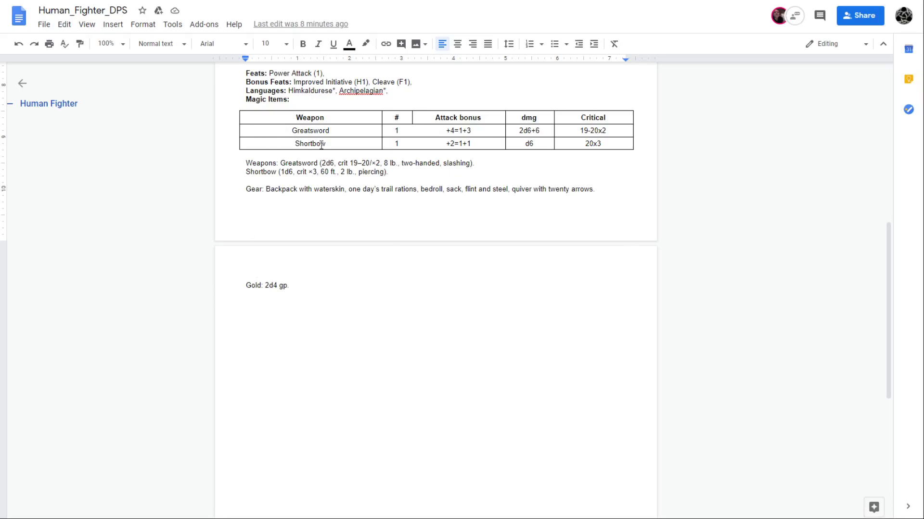
- Rename Shortbow to Sling and make its attack bonus +8=1+3+4
{"action": "left_click_drag", "start_coordinate": [330, 144], "coordinate": [298, 144]}
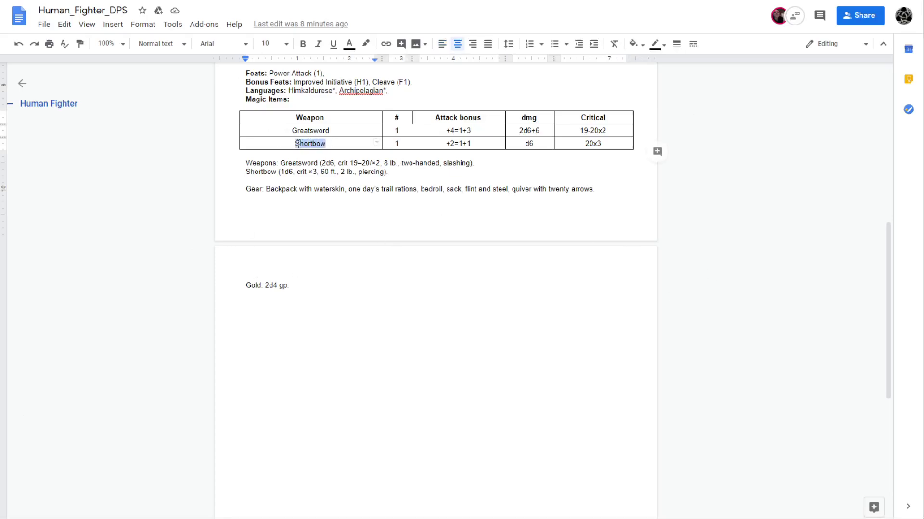
{"action": "key", "text": "BackSpace"}
{"action": "type", "text": "Sling"}
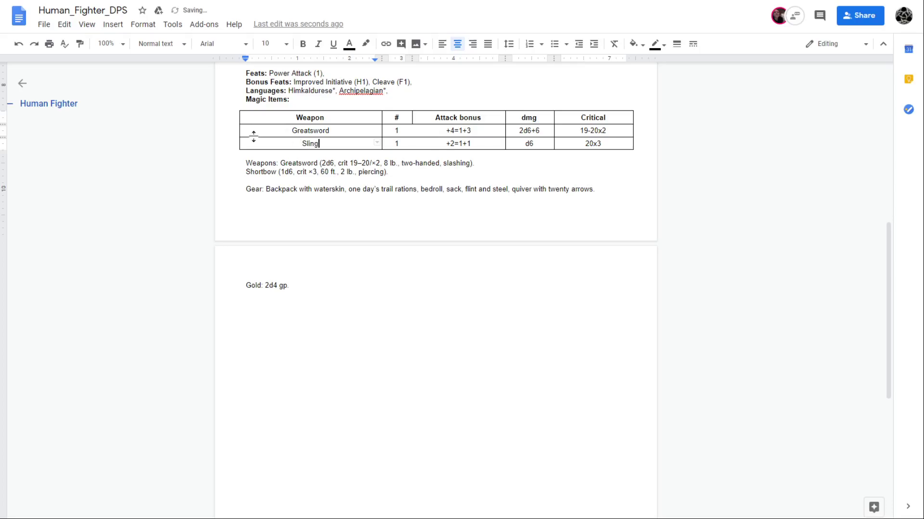
{"action": "left_click", "coordinate": [470, 143]}
{"action": "key", "text": "BackSpace"}
{"action": "type", "text": "3+4"}
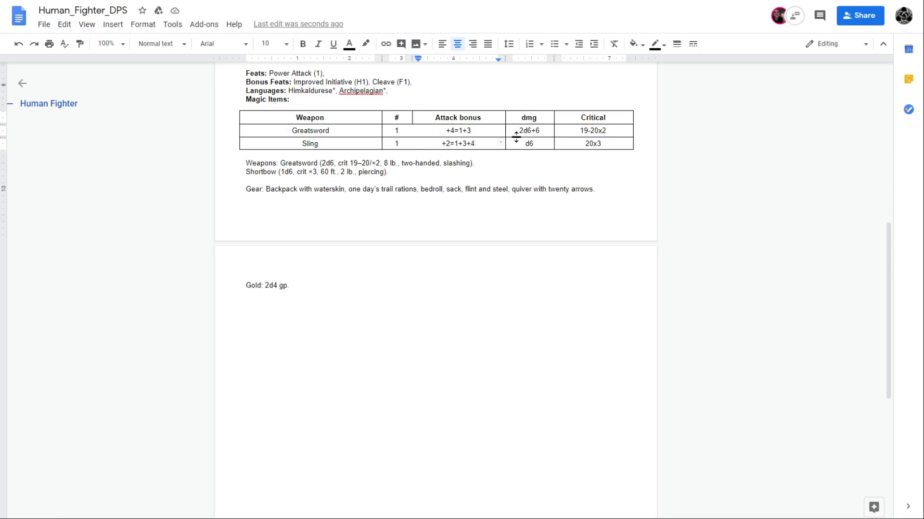
{"action": "left_click", "coordinate": [444, 143]}
{"action": "key", "text": "Delete"}
{"action": "type", "text": "8"}
- Change Greatsword's attack bonus to +5=1+4
{"action": "left_click", "coordinate": [474, 130]}
{"action": "key", "text": "BackSpace"}
{"action": "type", "text": "4"}
{"action": "key", "text": "BackSpace"}
{"action": "key", "text": "BackSpace"}
{"action": "type", "text": "5"}
- Set Sling's damage to d4+4 and critical to 20x2, then return to the document top
{"action": "left_click", "coordinate": [540, 144]}
{"action": "key", "text": "BackSpace"}
{"action": "type", "text": "4+4"}
{"action": "left_click", "coordinate": [611, 144]}
{"action": "key", "text": "BackSpace"}
{"action": "type", "text": "2"}
{"action": "left_click", "coordinate": [432, 328]}
{"action": "key", "text": "ctrl+Home"}
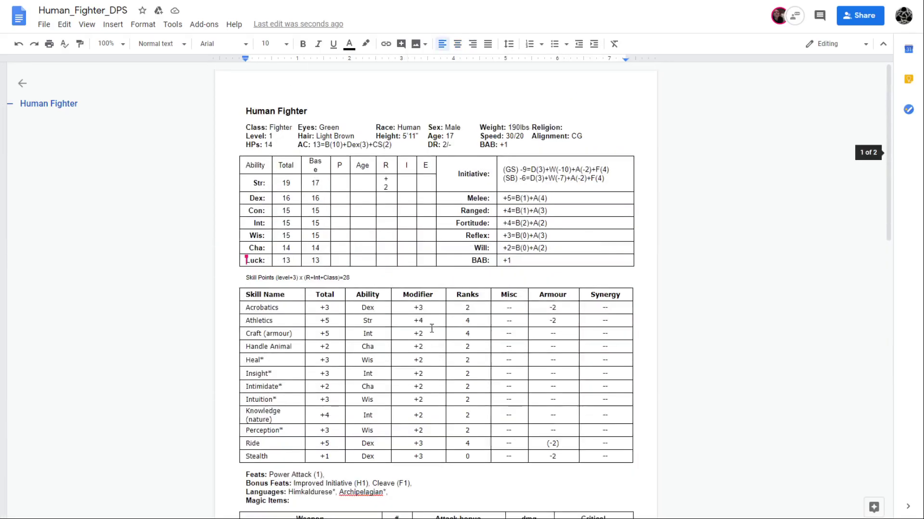
- Change the Initiative cell's first value from (GS) -9 to (GS) -5
{"action": "left_click", "coordinate": [527, 170]}
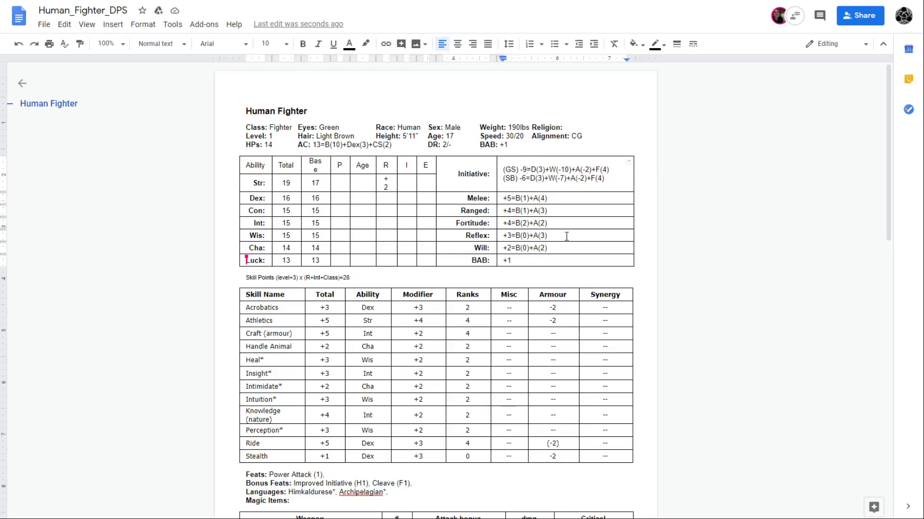
{"action": "key", "text": "BackSpace"}
{"action": "type", "text": "5"}
- Relabel the second Initiative line from (SB) to S and leave the footer
{"action": "left_click", "coordinate": [510, 178]}
{"action": "key", "text": "Delete"}
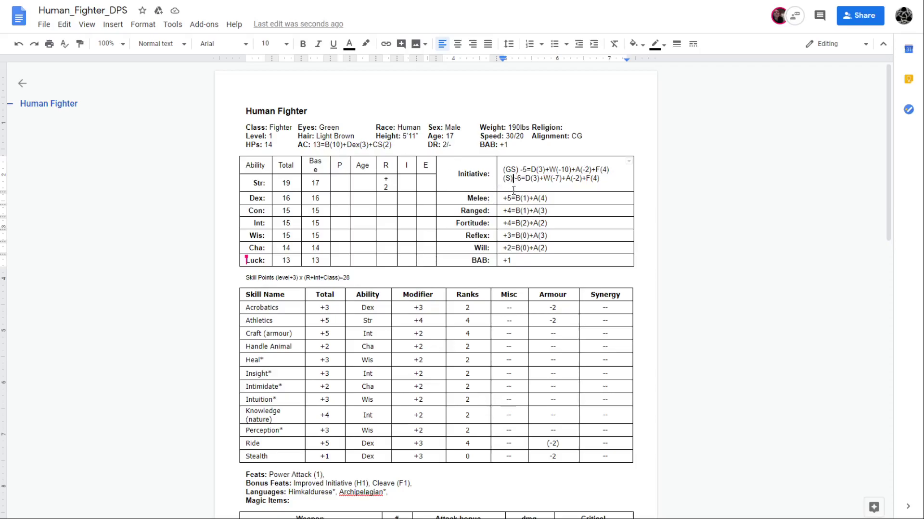
{"action": "key", "text": "BackSpace"}
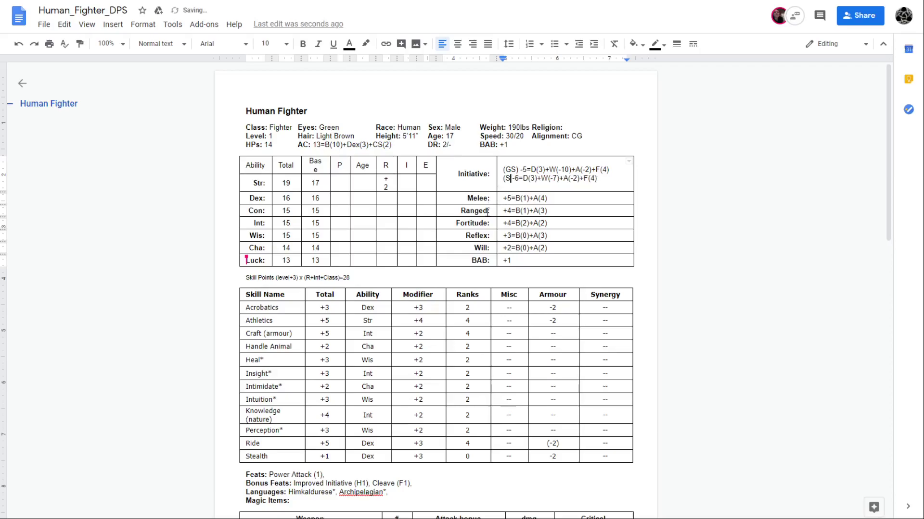
{"action": "left_click", "coordinate": [506, 178]}
{"action": "key", "text": "BackSpace"}
{"action": "key", "text": "ctrl+alt+o"}
{"action": "key", "text": "ctrl+alt+f"}
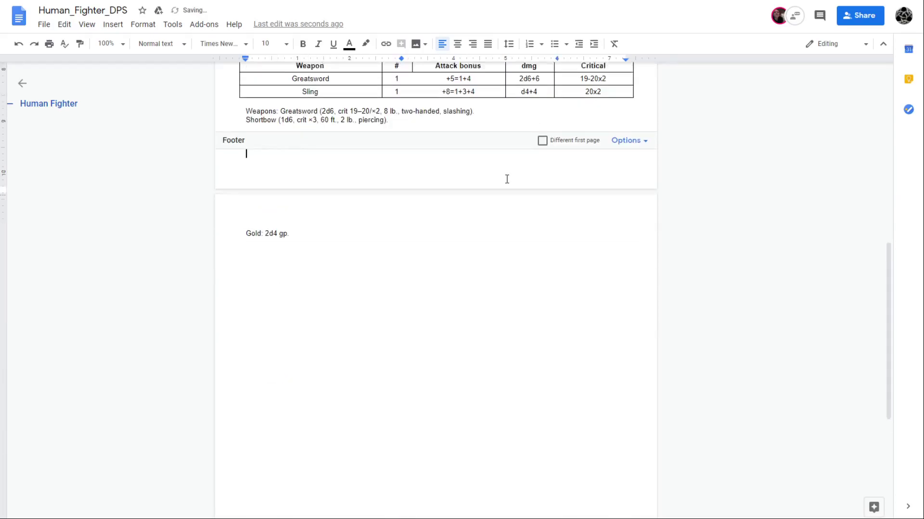
{"action": "key", "text": "Escape"}
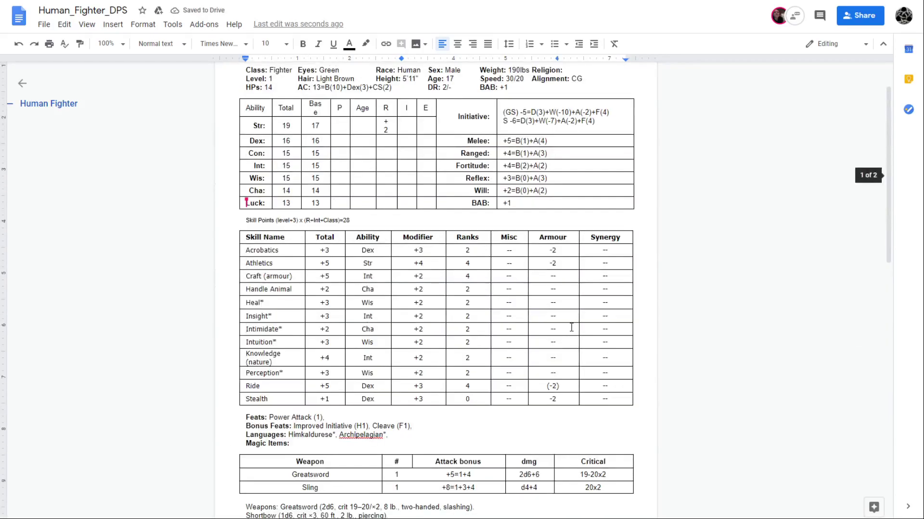
{"action": "left_click", "coordinate": [509, 119]}
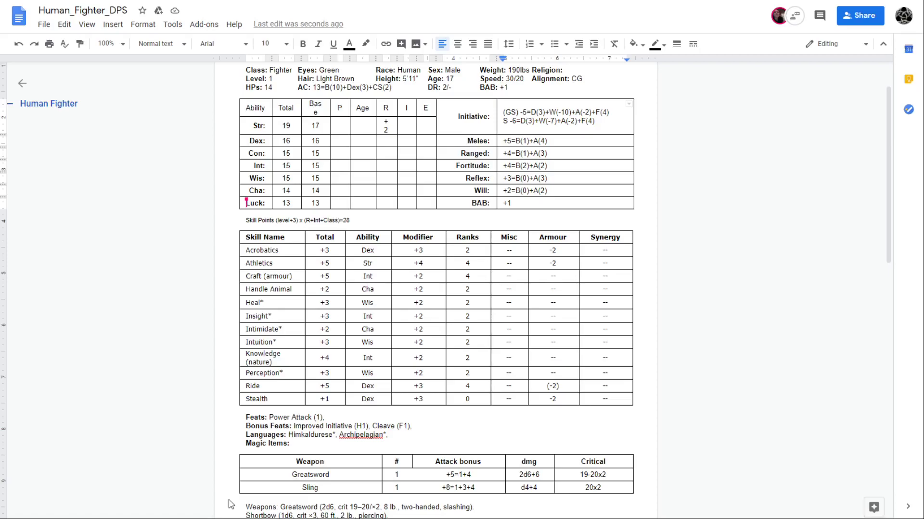
{"action": "left_click", "coordinate": [446, 219]}
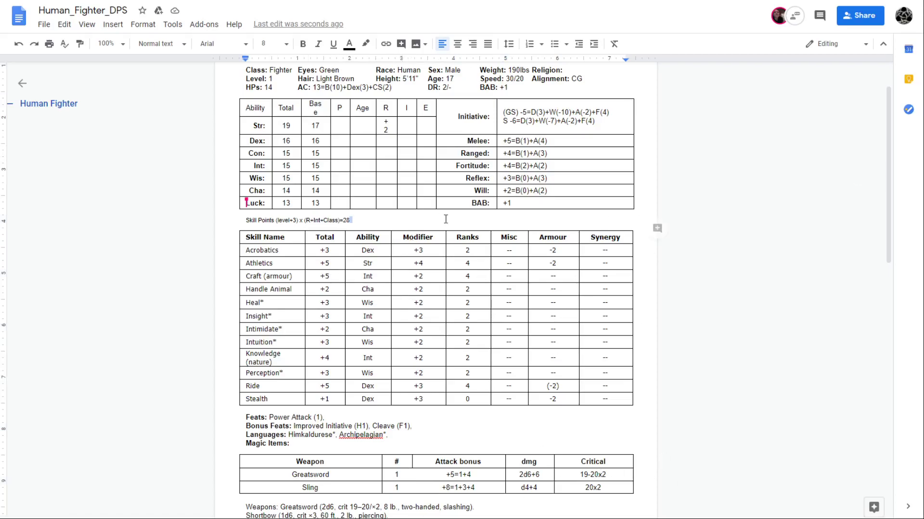
- Make the second Initiative line read Sling -1 with a W(-6) weapon penalty
{"action": "left_click", "coordinate": [508, 121]}
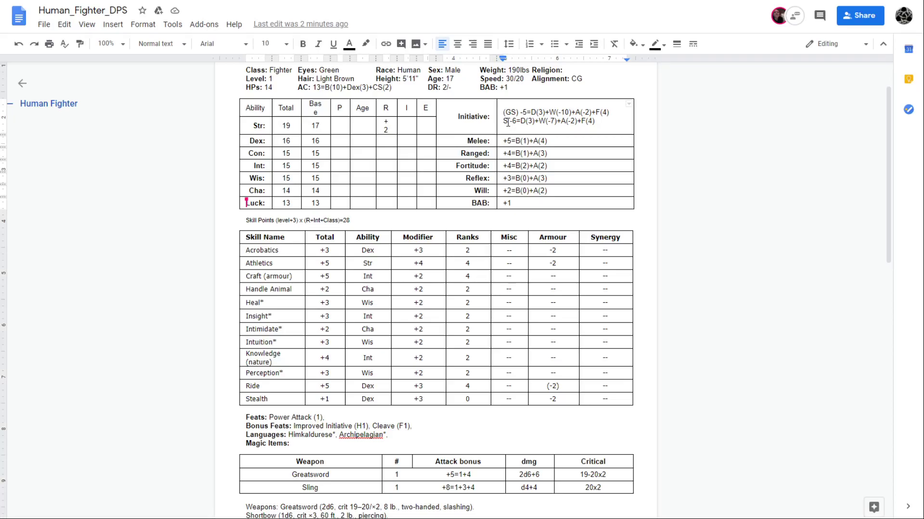
{"action": "type", "text": "I"}
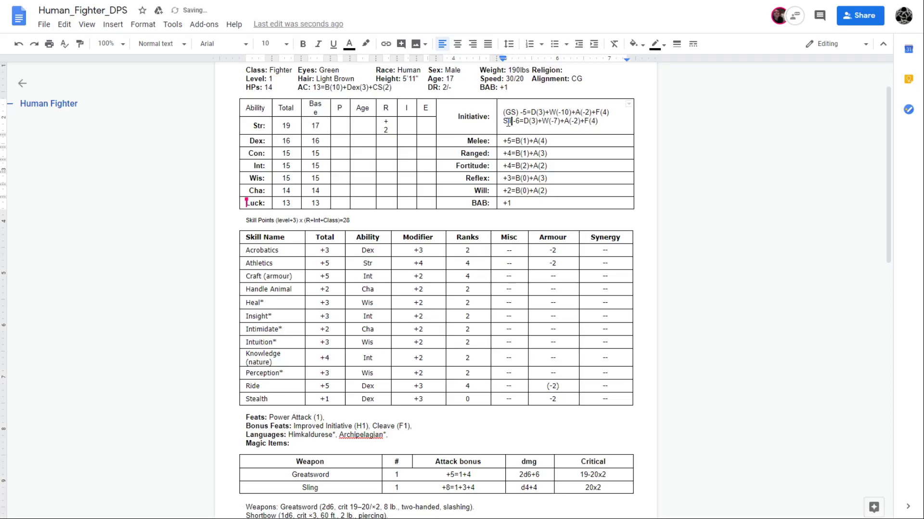
{"action": "type", "text": "ing"}
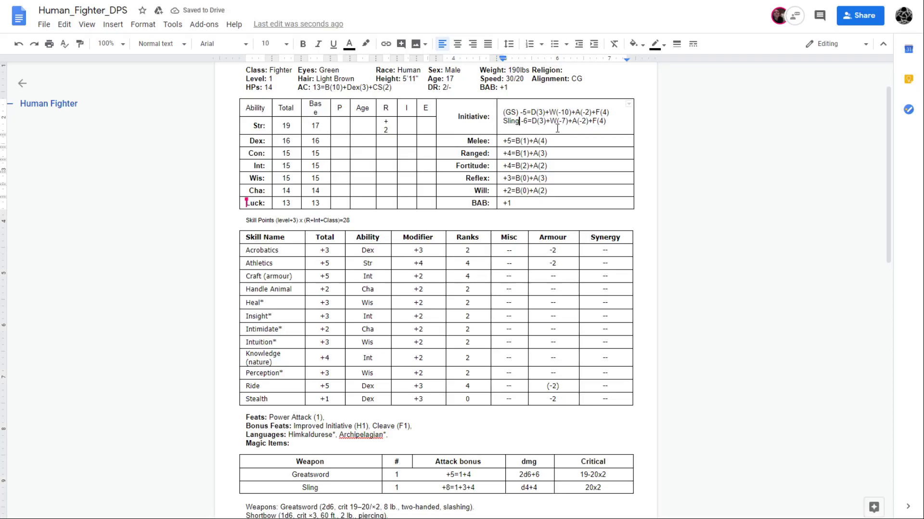
{"action": "left_click", "coordinate": [561, 121]}
{"action": "key", "text": "Delete"}
{"action": "type", "text": "6"}
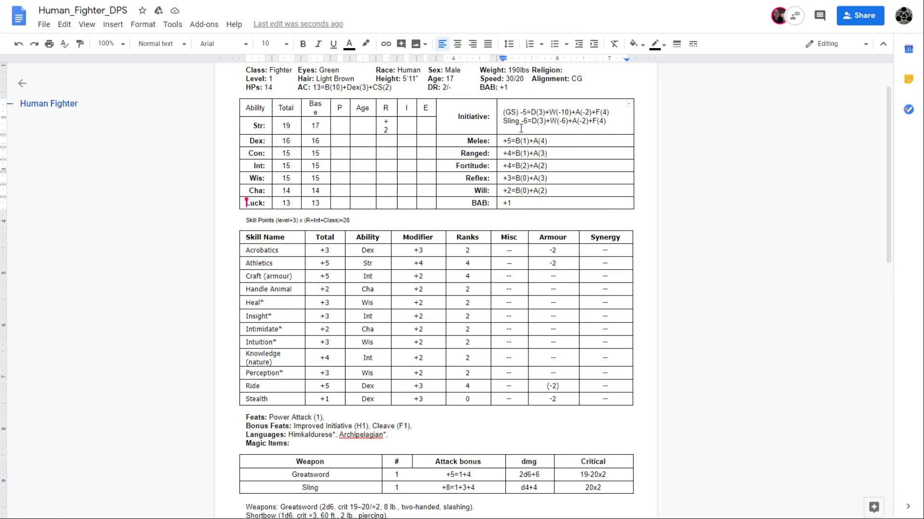
{"action": "key", "text": "BackSpace"}
{"action": "type", "text": "1"}
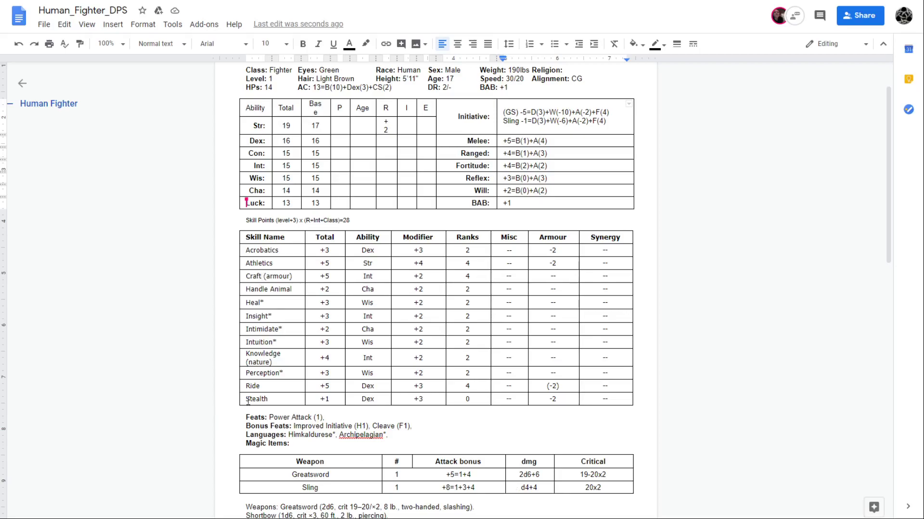
- Set Acrobatics ranks to 4 and Craft (armour) ranks to 2
{"action": "left_click", "coordinate": [474, 251]}
{"action": "key", "text": "BackSpace"}
{"action": "type", "text": "4"}
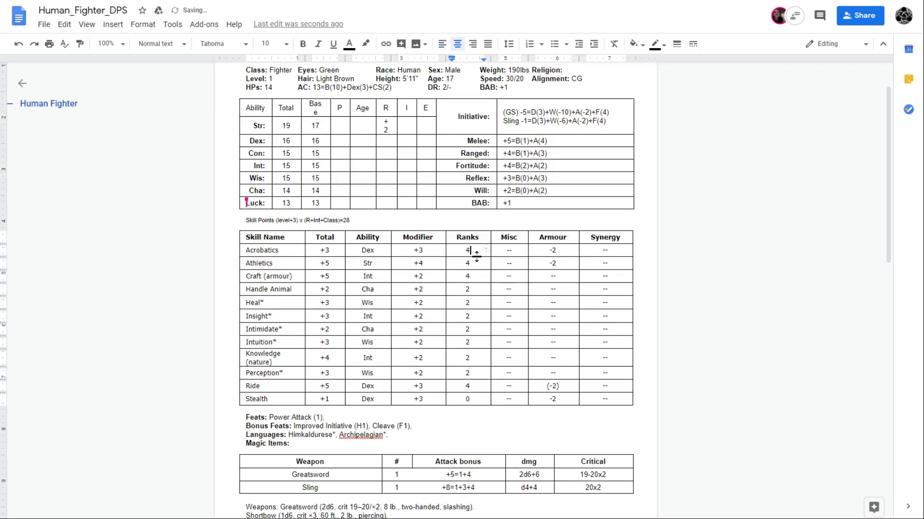
{"action": "key", "text": "Down"}
{"action": "key", "text": "Down"}
{"action": "key", "text": "BackSpace"}
{"action": "type", "text": "2"}
- Update skill totals: Acrobatics +5, Athletics +6, Craft (armour) and Handle Animal +4
{"action": "left_click", "coordinate": [524, 251]}
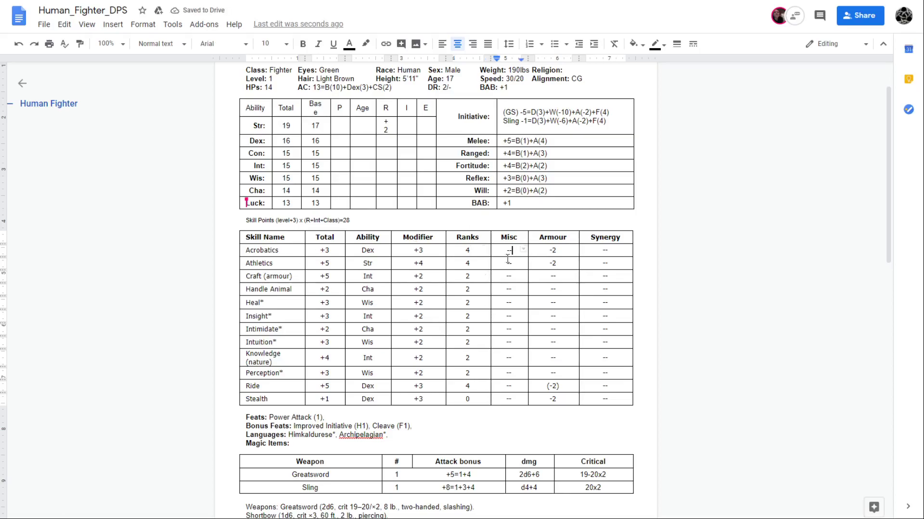
{"action": "left_click", "coordinate": [334, 250]}
{"action": "key", "text": "BackSpace"}
{"action": "type", "text": "5"}
{"action": "key", "text": "BackSpace"}
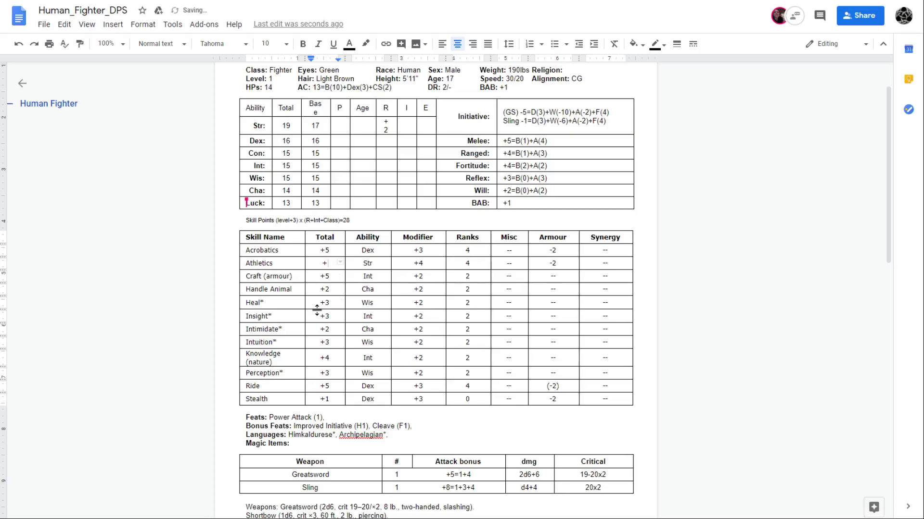
{"action": "type", "text": "6"}
{"action": "key", "text": "Delete"}
{"action": "type", "text": "4"}
{"action": "key", "text": "BackSpace"}
{"action": "type", "text": "4"}
- Set Heal, Insight, Intimidate, Intuition and Perception totals to +4, and Ride to +7
{"action": "key", "text": "Down"}
{"action": "key", "text": "BackSpace"}
{"action": "type", "text": "4"}
{"action": "key", "text": "BackSpace"}
{"action": "type", "text": "4"}
{"action": "key", "text": "BackSpace"}
{"action": "type", "text": "4"}
{"action": "key", "text": "BackSpace"}
{"action": "type", "text": "4"}
{"action": "key", "text": "BackSpace"}
{"action": "type", "text": "4"}
{"action": "key", "text": "BackSpace"}
{"action": "type", "text": "7"}
- Insert a Linguistics row below Knowledge (nature) with total -, ability Int, modifier +2
{"action": "left_click", "coordinate": [288, 359]}
{"action": "right_click", "coordinate": [288, 360]}
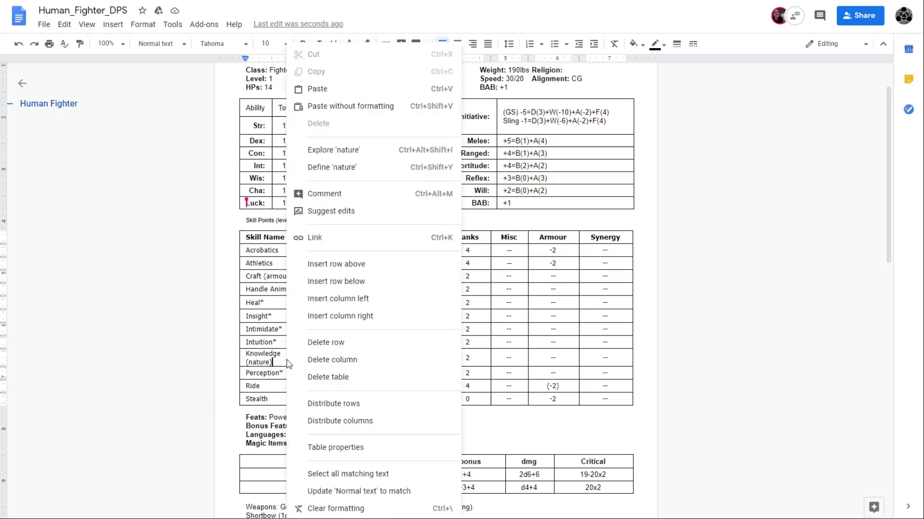
{"action": "left_click", "coordinate": [337, 282]}
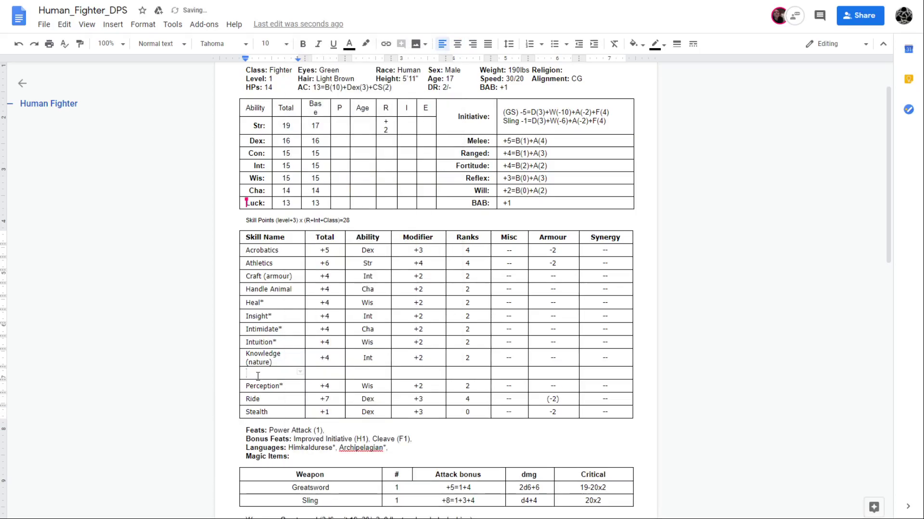
{"action": "type", "text": "Linguitics"}
{"action": "key", "text": "Tab"}
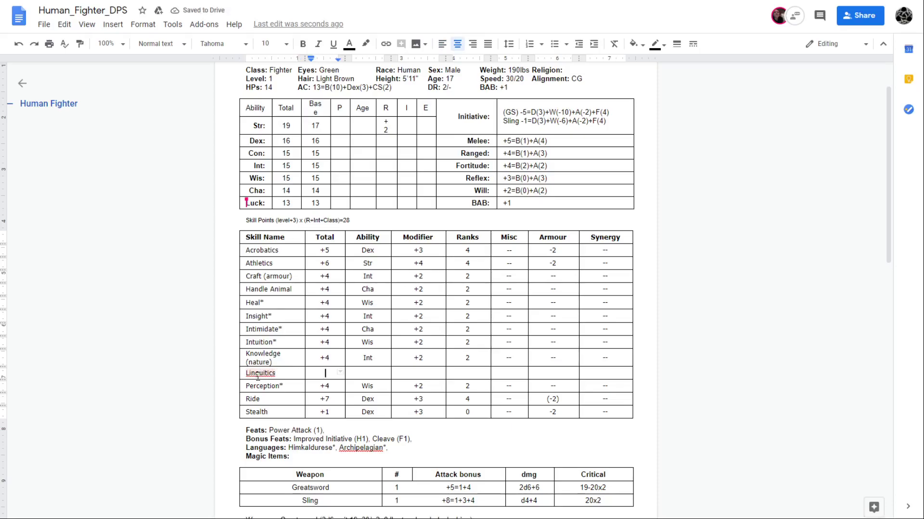
{"action": "type", "text": "-"}
{"action": "key", "text": "Tab"}
{"action": "type", "text": "Int"}
{"action": "key", "text": "Tab"}
{"action": "type", "text": "+2"}
- Give the Linguistics row 0 ranks, -- in Misc, Armour and Synergy, and fix its spelling
{"action": "key", "text": "Tab"}
{"action": "type", "text": "0"}
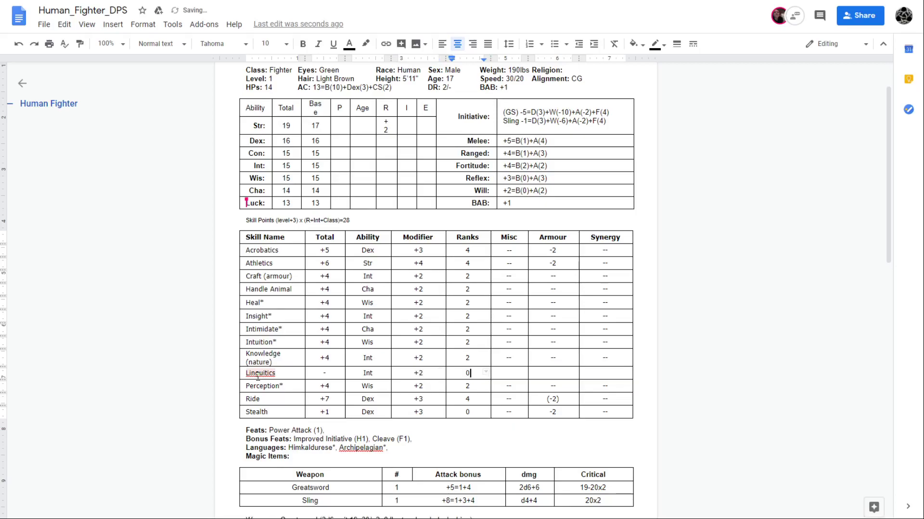
{"action": "key", "text": "Tab"}
{"action": "type", "text": "--"}
{"action": "key", "text": "Tab"}
{"action": "type", "text": "--"}
{"action": "key", "text": "Tab"}
{"action": "type", "text": "--"}
{"action": "right_click", "coordinate": [265, 374]}
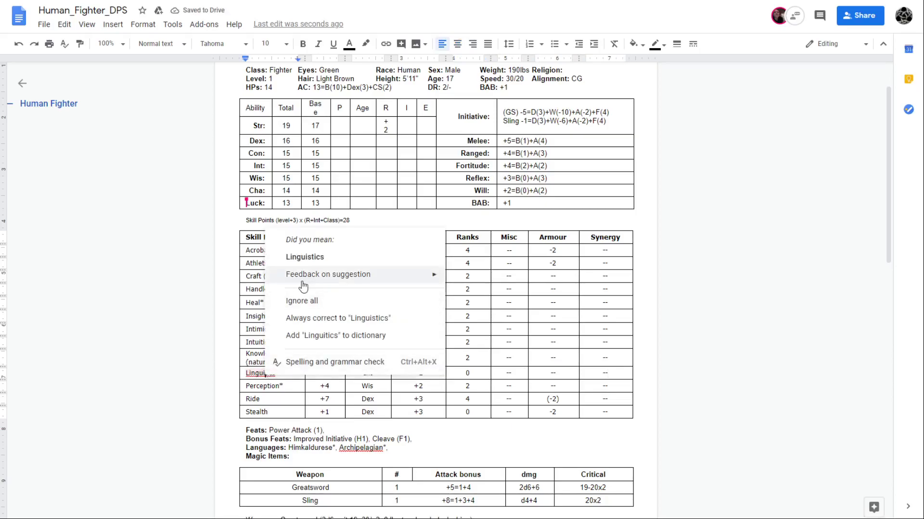
{"action": "left_click", "coordinate": [305, 257]}
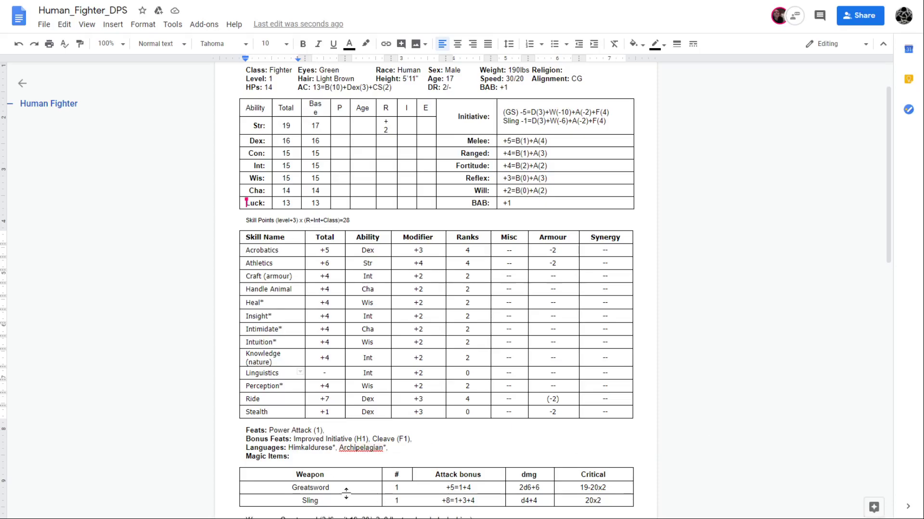
- Add Goblin* to the Languages line after Archipelagian*
{"action": "left_click", "coordinate": [403, 449]}
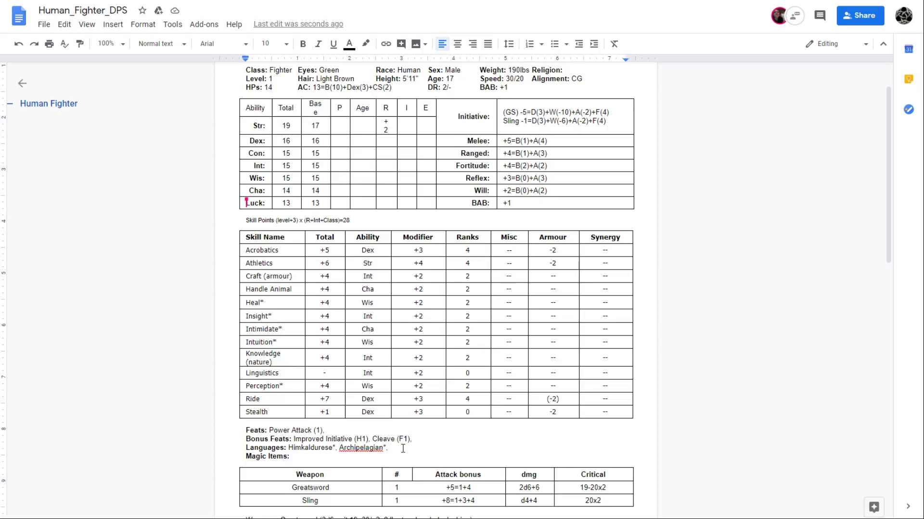
{"action": "type", "text": "Goblin*,"}
{"action": "left_click", "coordinate": [460, 460]}
{"action": "scroll", "coordinate": [460, 460], "scroll_direction": "down", "scroll_amount": 8}
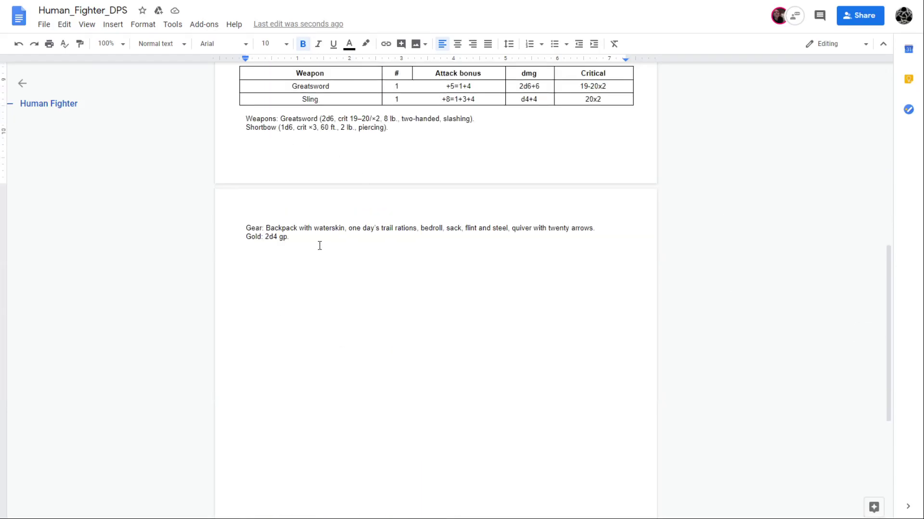
{"action": "left_click", "coordinate": [426, 342]}
{"action": "scroll", "coordinate": [427, 342], "scroll_direction": "up", "scroll_amount": 8}
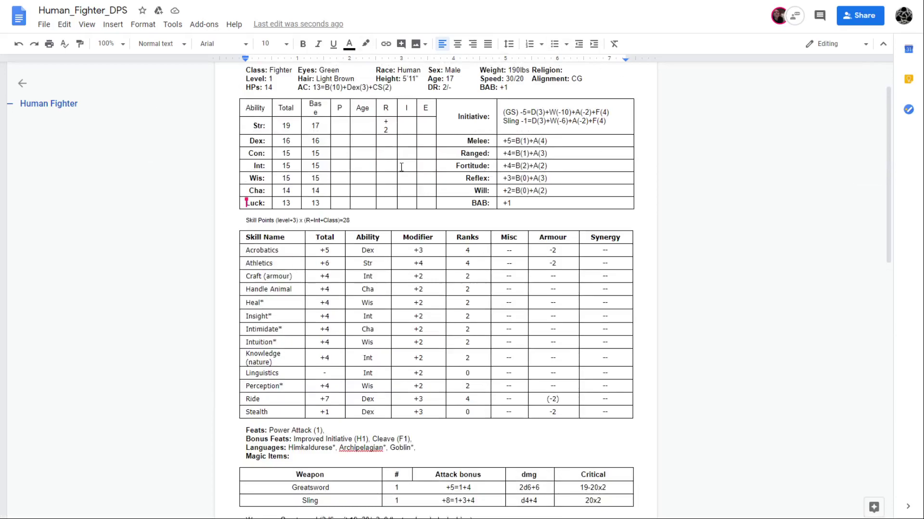
{"action": "scroll", "coordinate": [371, 170], "scroll_direction": "up", "scroll_amount": 2}
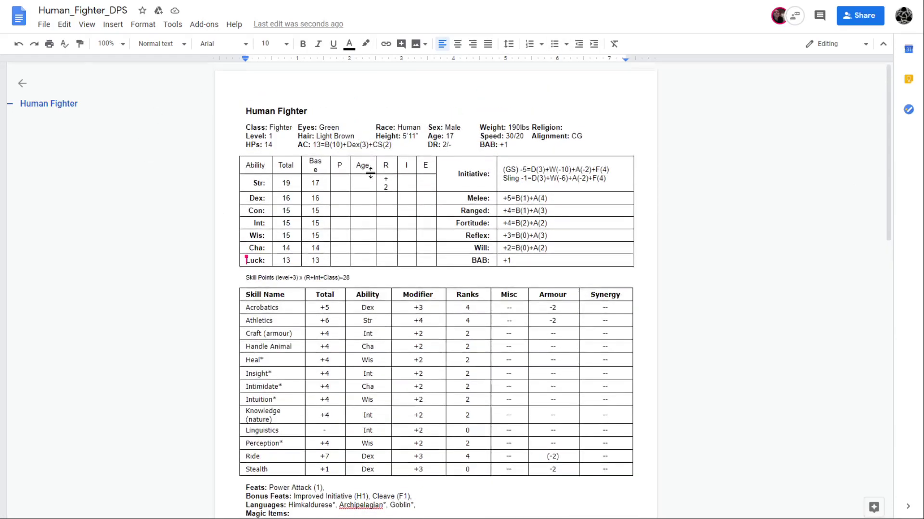
- Put the character's first name before 'Human Fighter' in the sheet title
{"action": "left_click", "coordinate": [243, 110]}
{"action": "key", "text": "Delete"}
{"action": "key", "text": "Delete"}
{"action": "key", "text": "Delete"}
{"action": "key", "text": "Delete"}
{"action": "key", "text": "Delete"}
{"action": "key", "text": "Delete"}
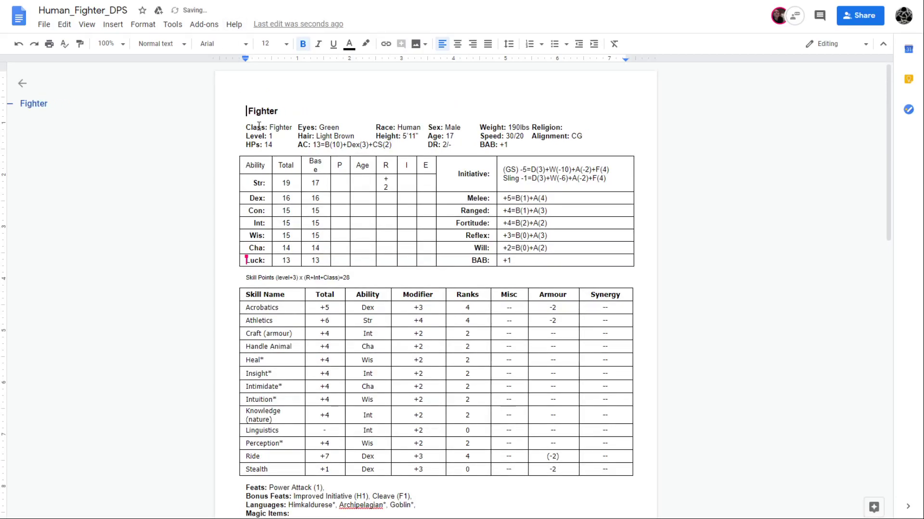
{"action": "type", "text": "Emil"}
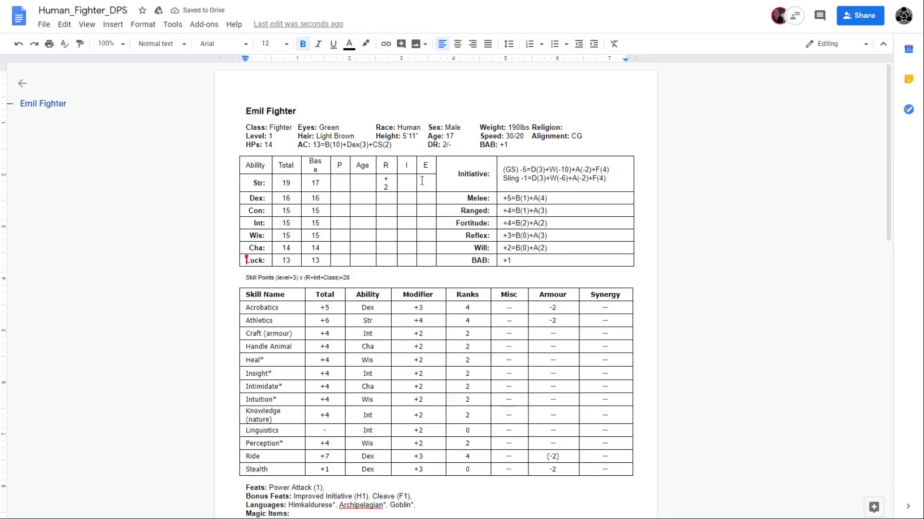
{"action": "left_click", "coordinate": [264, 111]}
{"action": "type", "text": "y Human"}
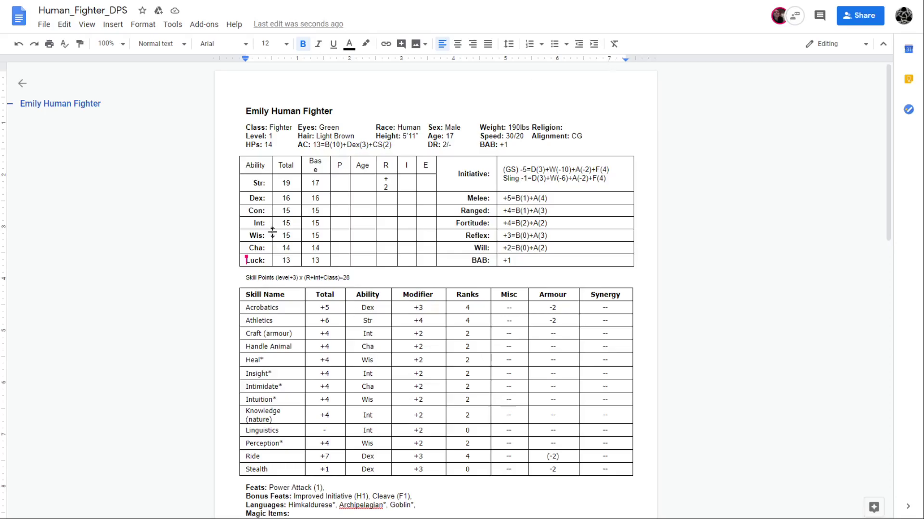
- Delete the Shortbow description line beneath the weapon table
{"action": "left_click", "coordinate": [491, 496]}
{"action": "scroll", "coordinate": [491, 493], "scroll_direction": "down", "scroll_amount": 8}
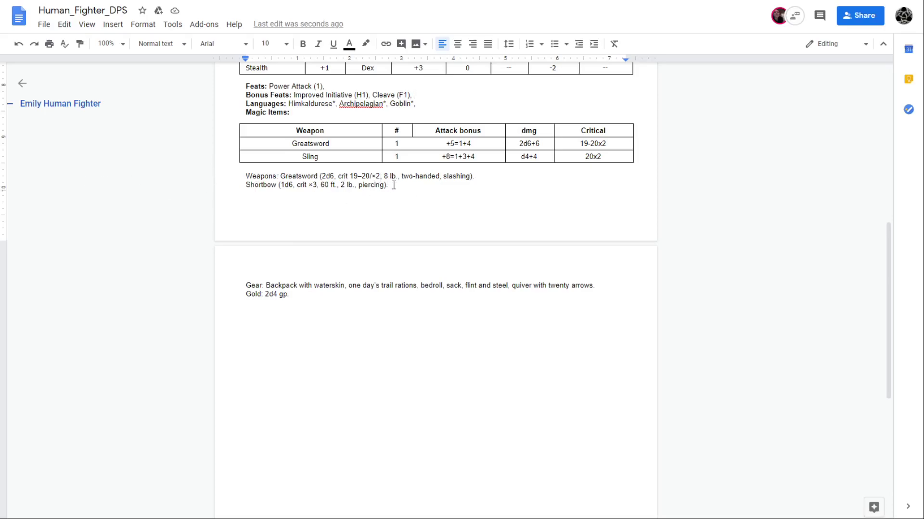
{"action": "left_click_drag", "start_coordinate": [390, 185], "coordinate": [213, 188]}
{"action": "key", "text": "BackSpace"}
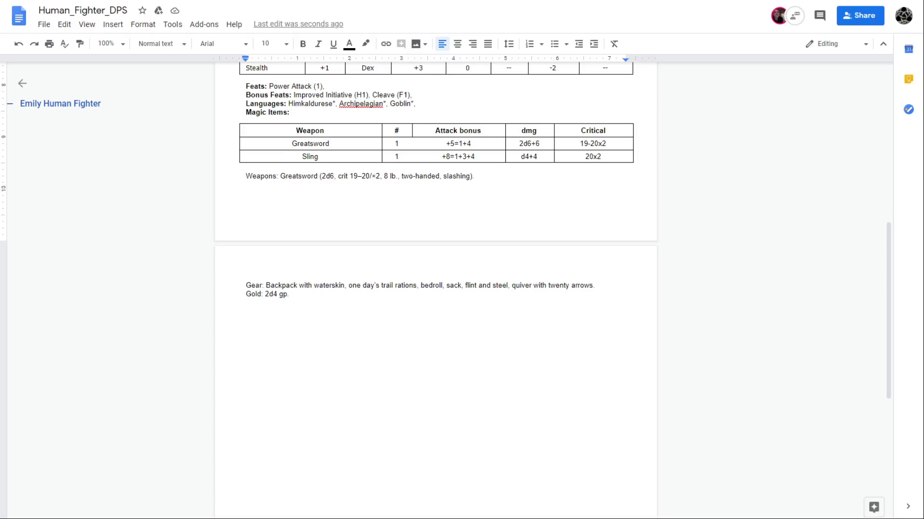
- Change the Gold amount to 10 gp and italicize the Gear line
{"action": "left_click", "coordinate": [267, 295]}
{"action": "key", "text": "Delete"}
{"action": "key", "text": "Delete"}
{"action": "key", "text": "Delete"}
{"action": "key", "text": "Delete"}
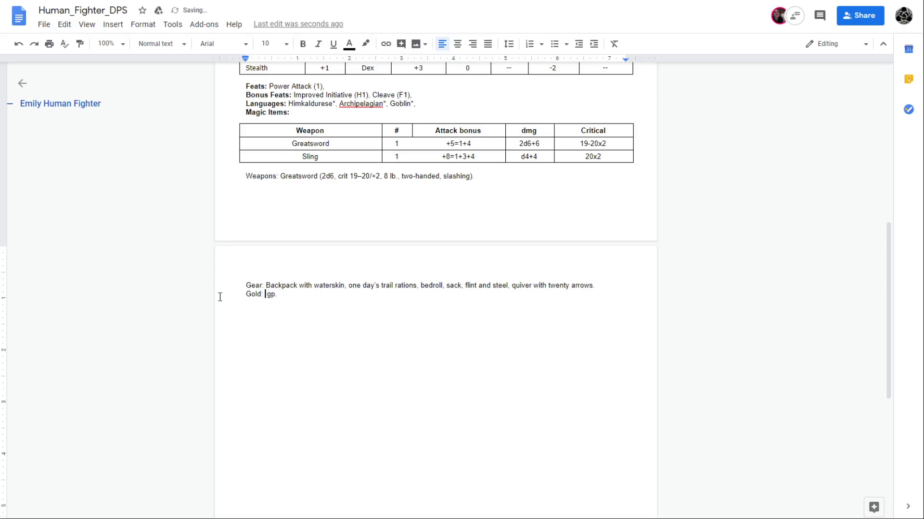
{"action": "type", "text": "10"}
{"action": "left_click_drag", "start_coordinate": [240, 283], "coordinate": [603, 285]}
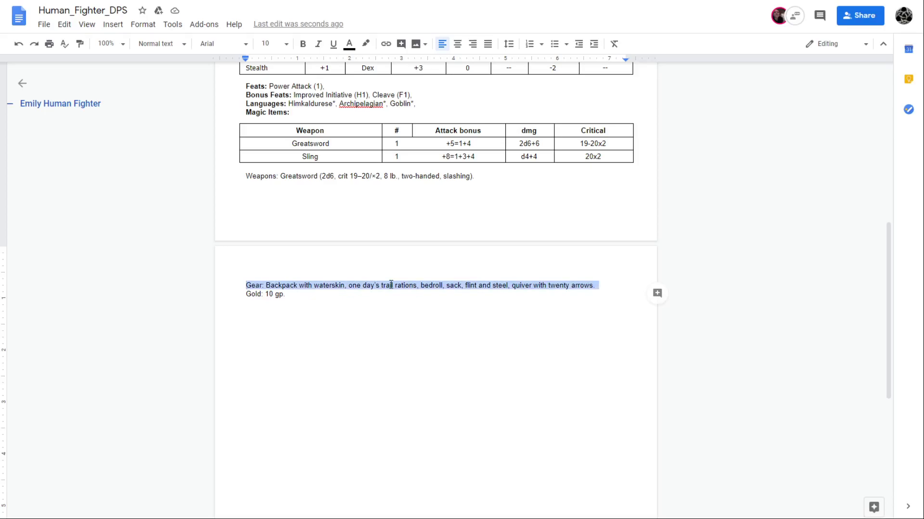
{"action": "left_click", "coordinate": [318, 44]}
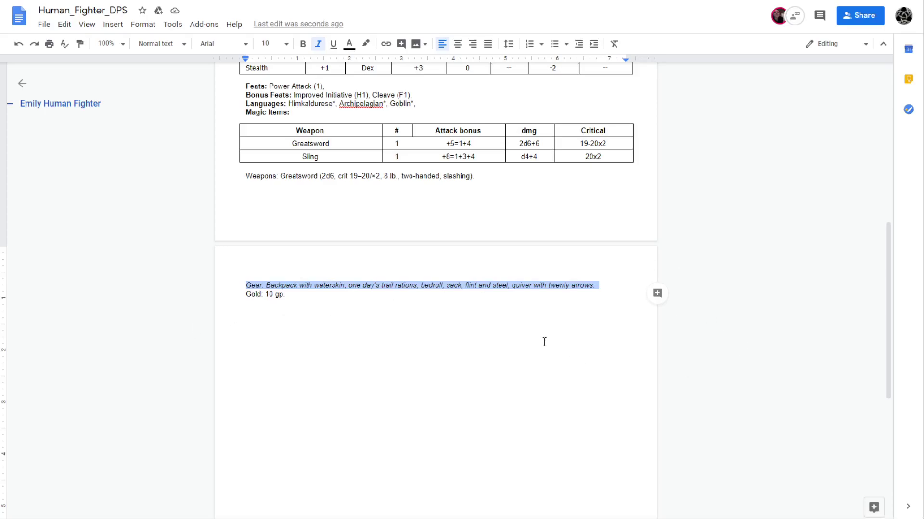
- End the Gear list at flint and steel and pull it up under Weapons
{"action": "left_click", "coordinate": [511, 285]}
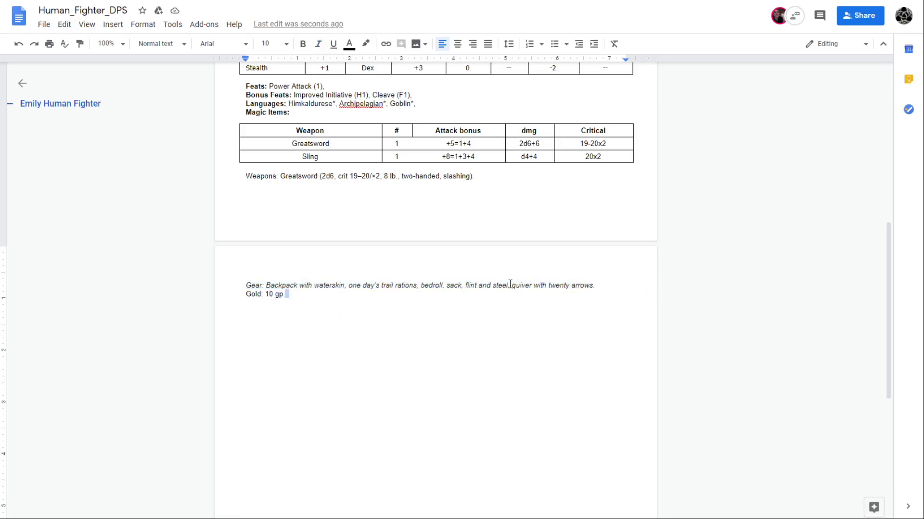
{"action": "key", "text": "BackSpace"}
{"action": "key", "text": "BackSpace"}
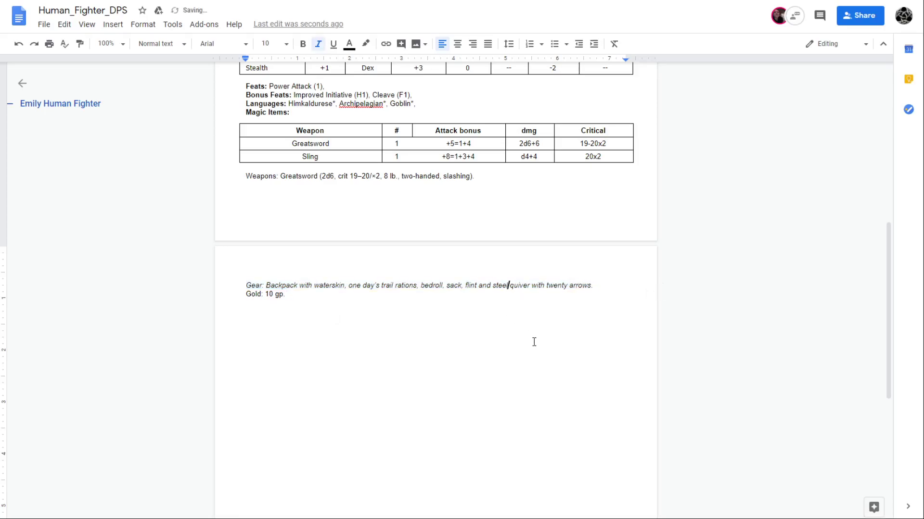
{"action": "key", "text": "Delete"}
{"action": "key", "text": "Delete"}
{"action": "key", "text": "Delete"}
{"action": "key", "text": "Delete"}
{"action": "key", "text": "Delete"}
{"action": "key", "text": "Delete"}
{"action": "key", "text": "Delete"}
{"action": "key", "text": "Delete"}
{"action": "key", "text": "Delete"}
{"action": "key", "text": "Delete"}
{"action": "key", "text": "Delete"}
{"action": "key", "text": "Delete"}
{"action": "key", "text": "Delete"}
{"action": "key", "text": "Delete"}
{"action": "key", "text": "Delete"}
{"action": "key", "text": "Delete"}
{"action": "key", "text": "Delete"}
{"action": "key", "text": "Delete"}
{"action": "key", "text": "Delete"}
{"action": "key", "text": "Delete"}
{"action": "key", "text": "Delete"}
{"action": "key", "text": "Delete"}
{"action": "key", "text": "Delete"}
{"action": "key", "text": "Delete"}
{"action": "key", "text": "Delete"}
{"action": "key", "text": "Delete"}
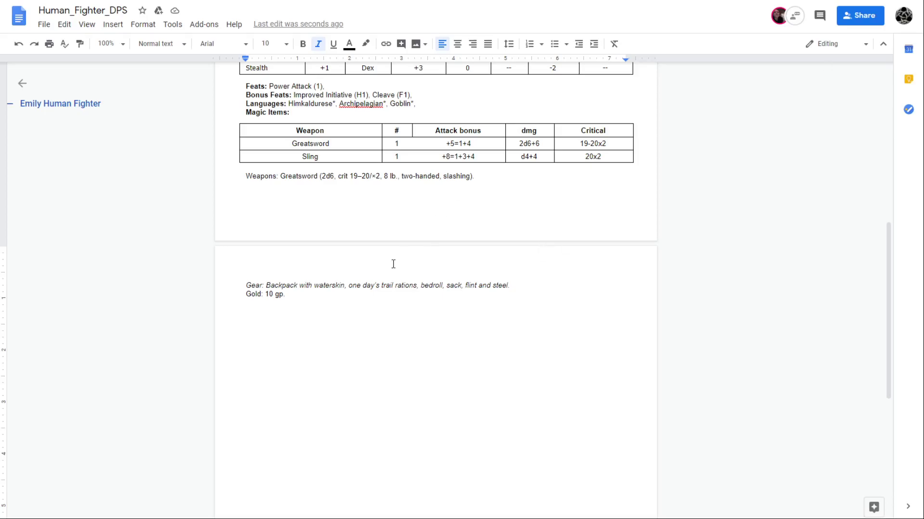
{"action": "left_click", "coordinate": [319, 193]}
{"action": "key", "text": "Delete"}
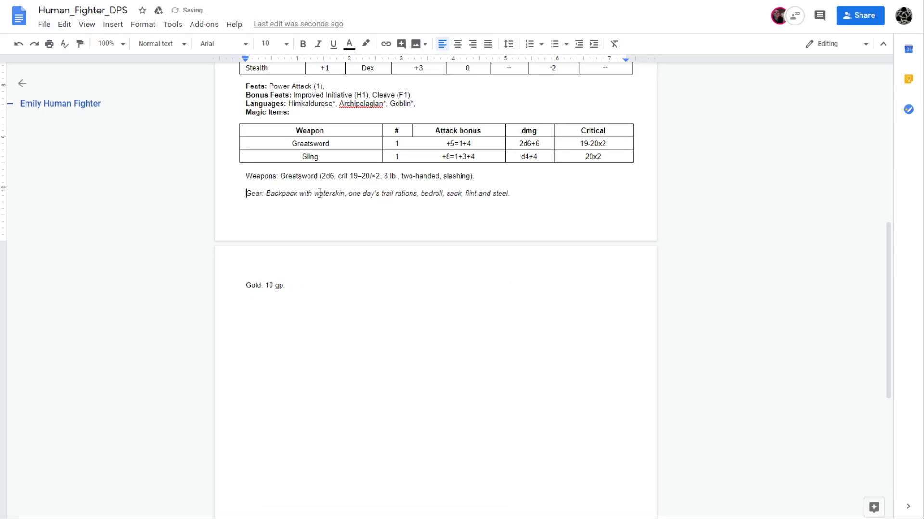
{"action": "key", "text": "BackSpace"}
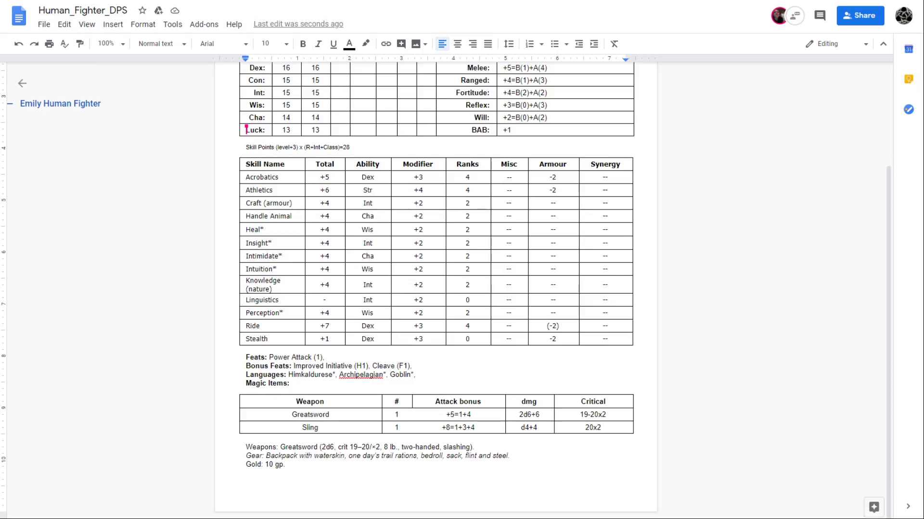
- Download the fighter sheet as a Microsoft Word (.docx) file
{"action": "left_click", "coordinate": [44, 25]}
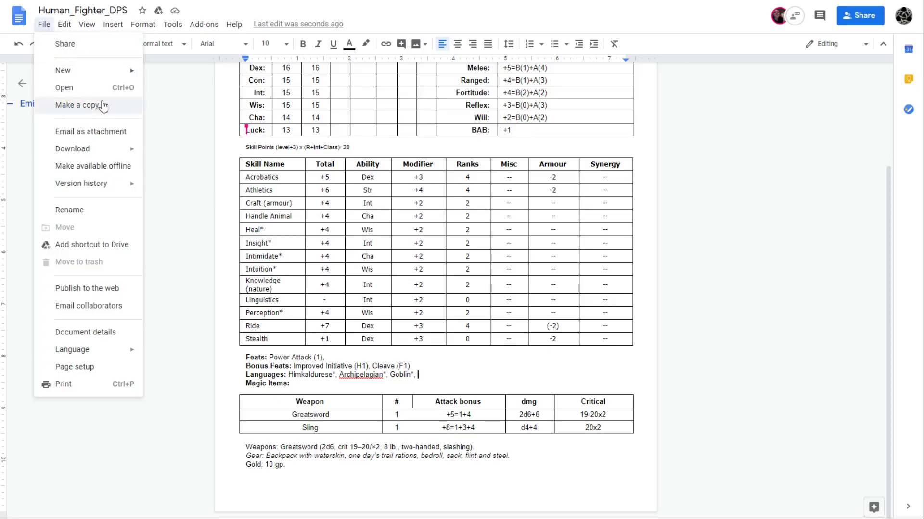
{"action": "mouse_move", "coordinate": [72, 153]}
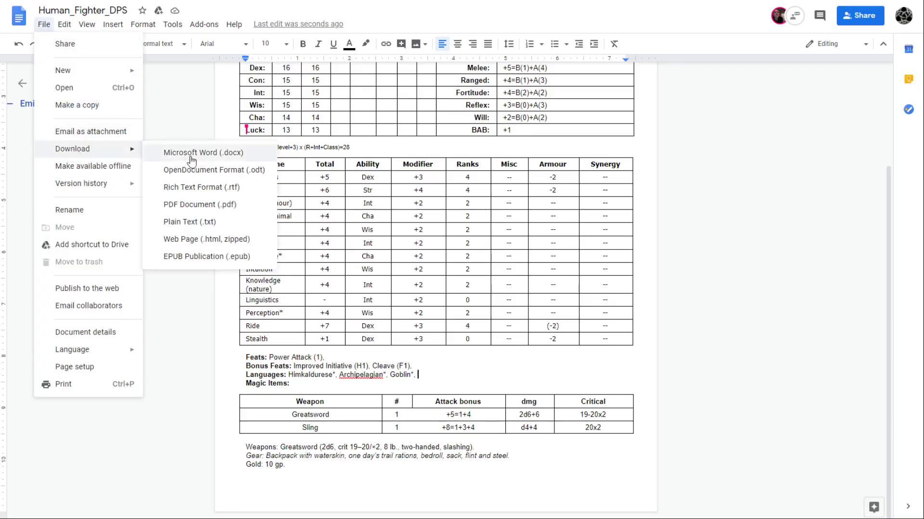
{"action": "left_click", "coordinate": [214, 159]}
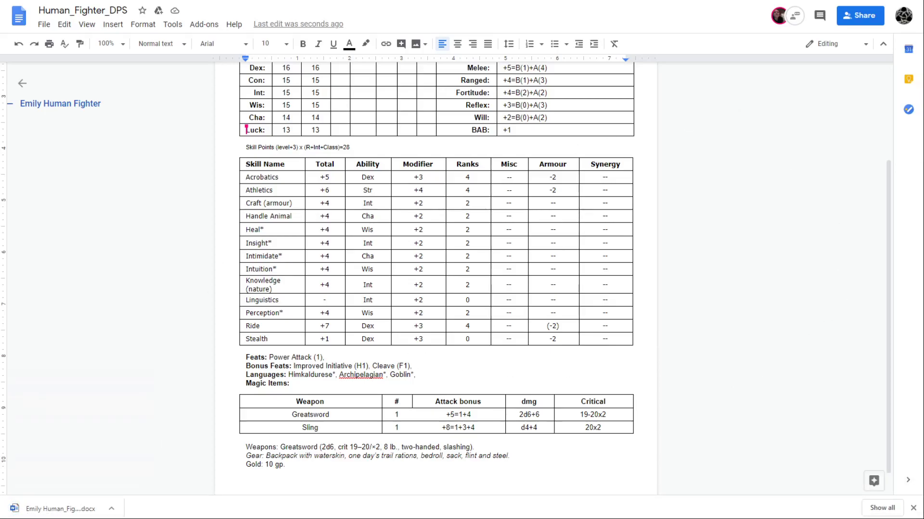
- Return to Gmail and open the Reupdated CS email
{"action": "left_click", "coordinate": [642, 266]}
{"action": "scroll", "coordinate": [643, 265], "scroll_direction": "up", "scroll_amount": 3}
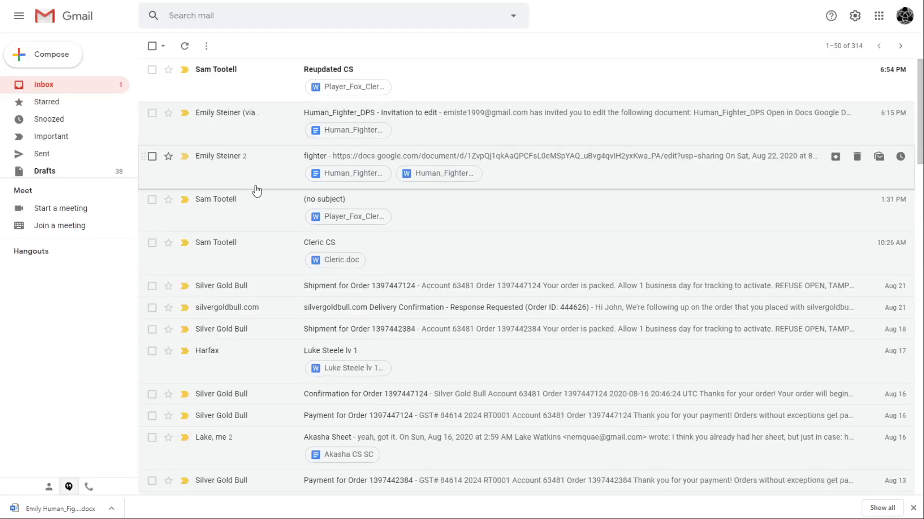
{"action": "left_click", "coordinate": [222, 72]}
- Open the Player_Fox_Cleric.doc attachment in the preview viewer
{"action": "mouse_move", "coordinate": [227, 183]}
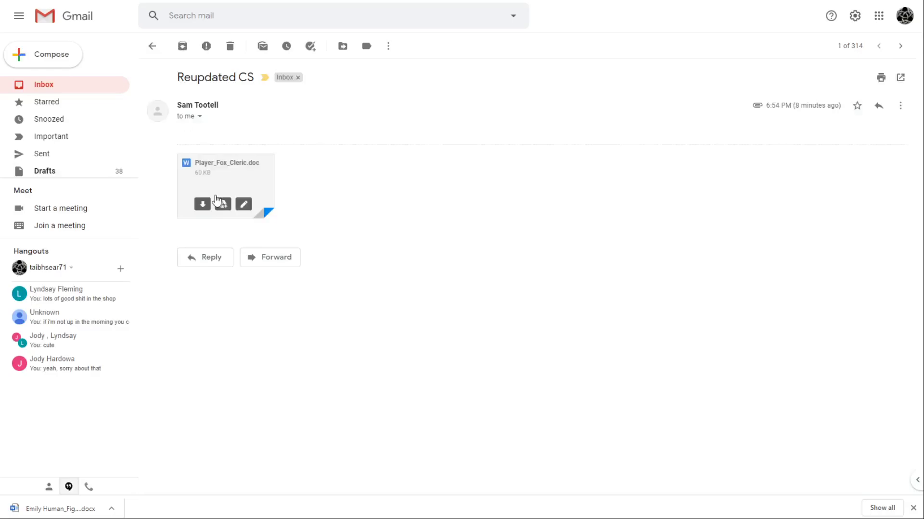
{"action": "left_click", "coordinate": [227, 169]}
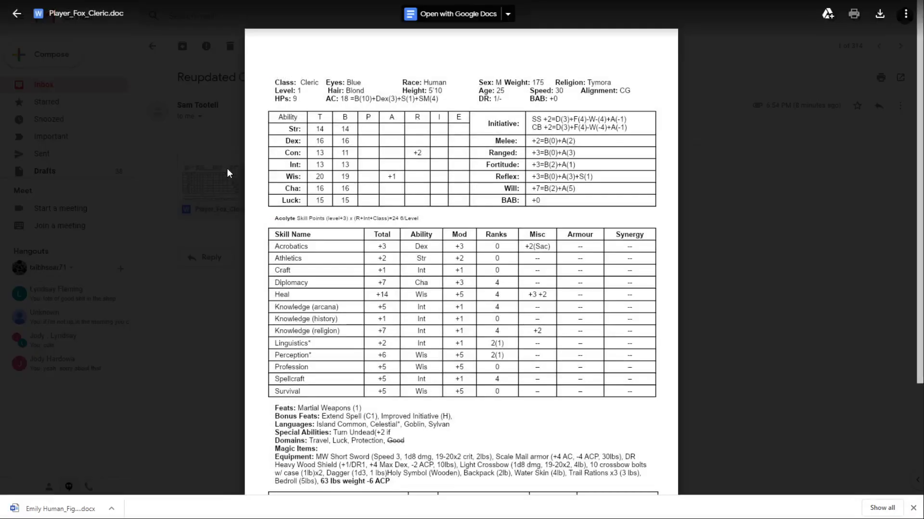
{"action": "left_click", "coordinate": [452, 17]}
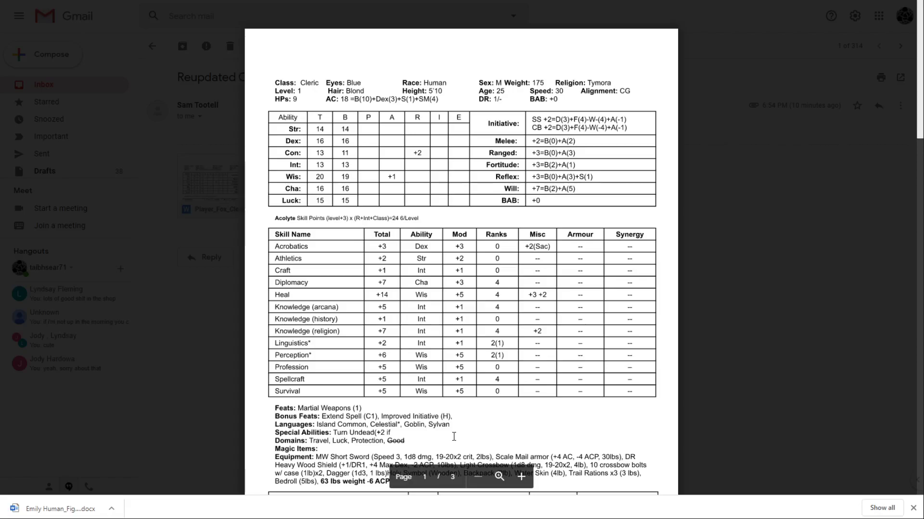
- Scroll down page 1 of the cleric sheet to its skills table, feats and weapons
{"action": "mouse_move", "coordinate": [541, 430]}
{"action": "mouse_move", "coordinate": [501, 438]}
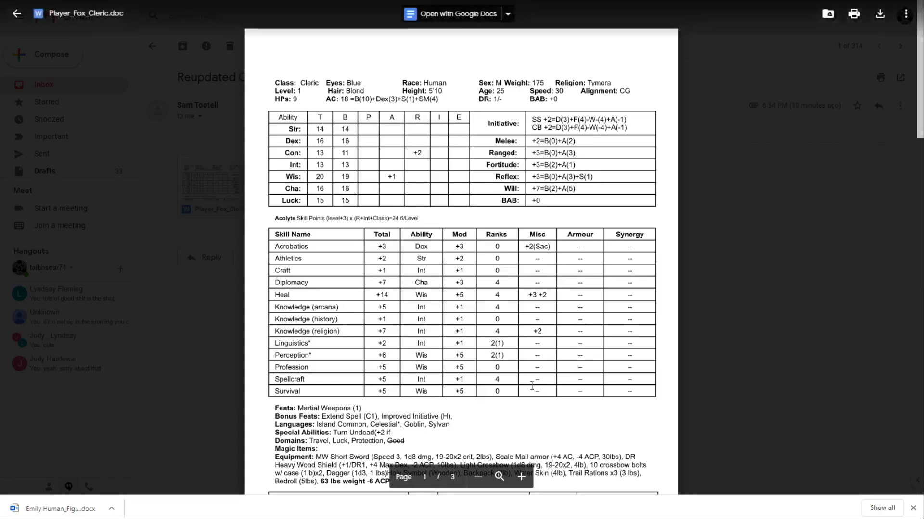
{"action": "scroll", "coordinate": [919, 104], "scroll_direction": "down", "scroll_amount": 1}
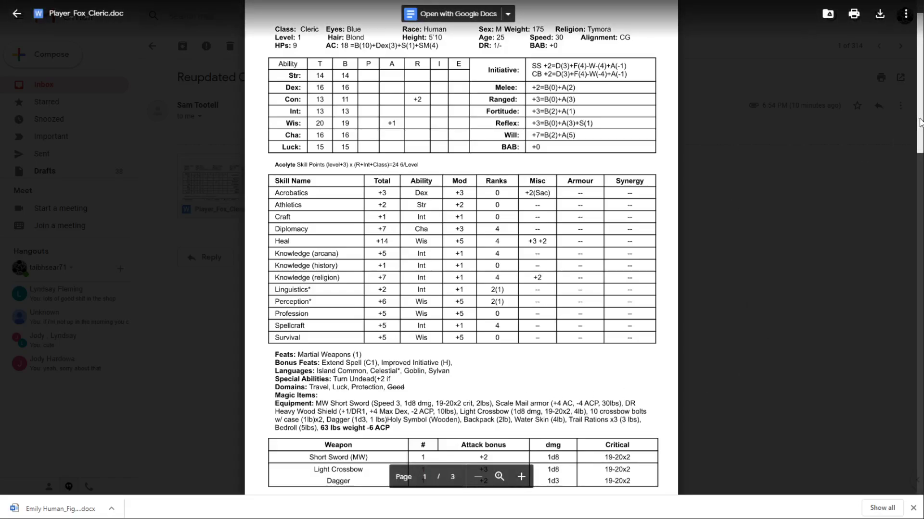
{"action": "scroll", "coordinate": [920, 122], "scroll_direction": "down", "scroll_amount": 2}
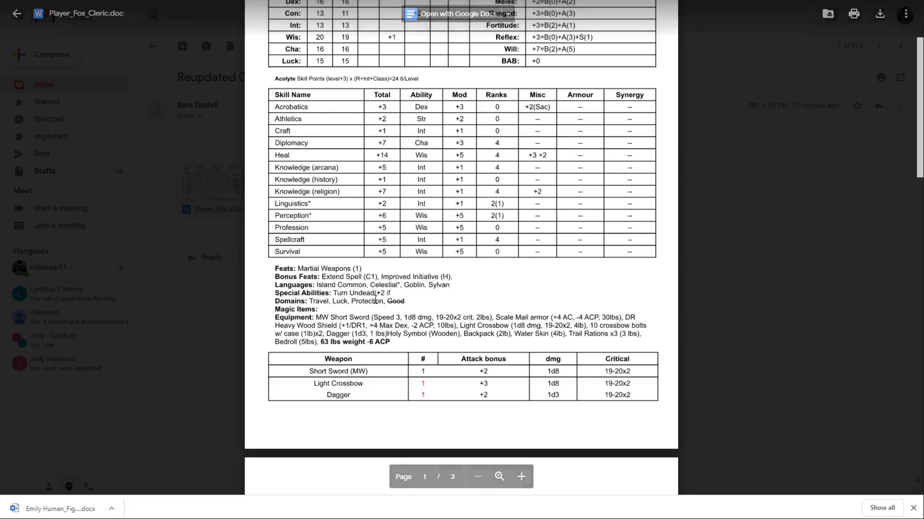
{"action": "double_click", "coordinate": [447, 285]}
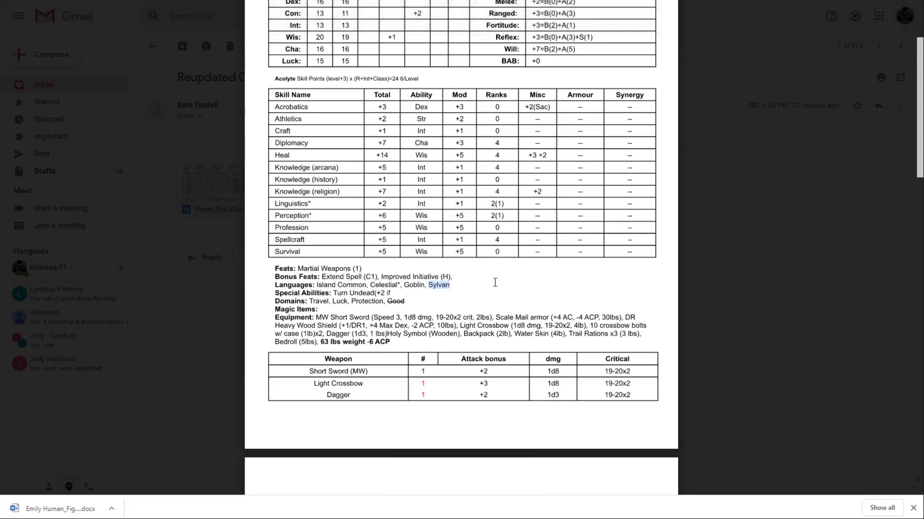
{"action": "left_click", "coordinate": [509, 289]}
{"action": "scroll", "coordinate": [540, 304], "scroll_direction": "up", "scroll_amount": 3}
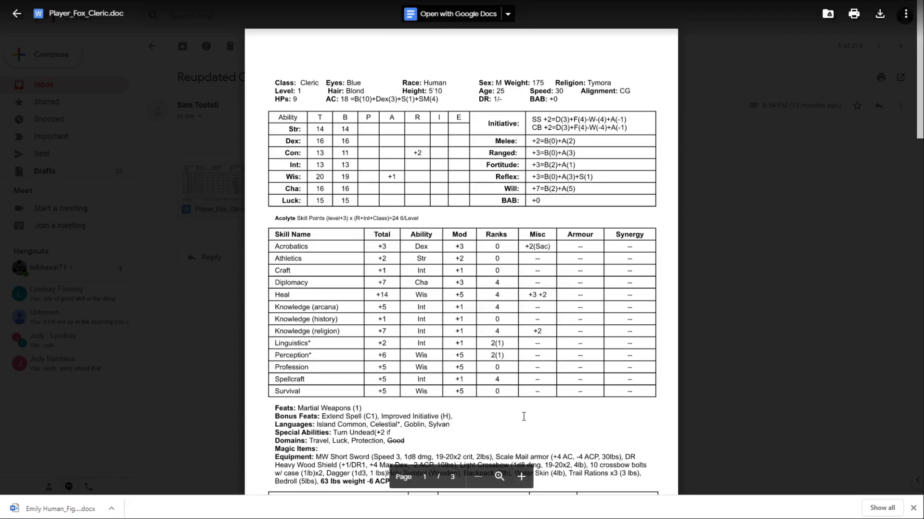
{"action": "scroll", "coordinate": [523, 417], "scroll_direction": "down", "scroll_amount": 9}
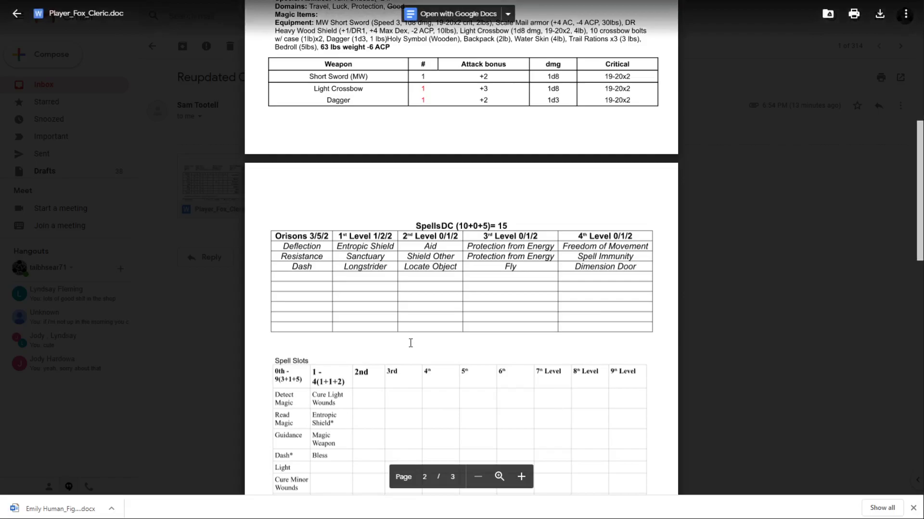
- Review the cleric sheet's weapons: Short Sword (MW) +2, Light Crossbow +3, Dagger +2
{"action": "left_click_drag", "start_coordinate": [919, 153], "coordinate": [920, 188]}
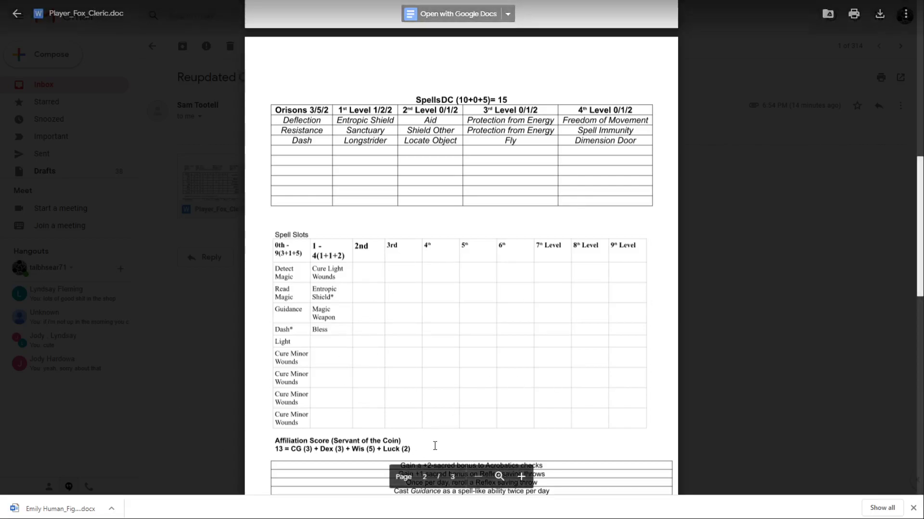
{"action": "scroll", "coordinate": [417, 360], "scroll_direction": "up", "scroll_amount": 9}
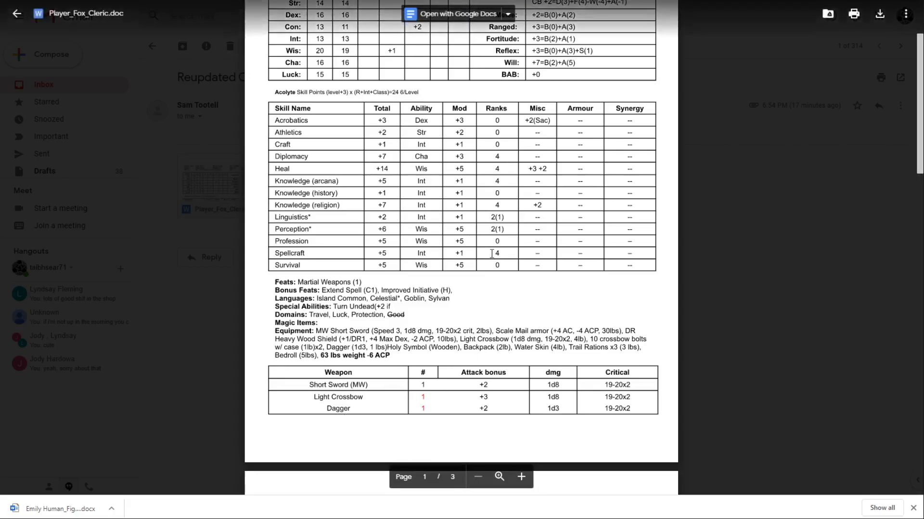
- Dismiss Chrome's finished-download notice for the fighter sheet
{"action": "left_click", "coordinate": [912, 508]}
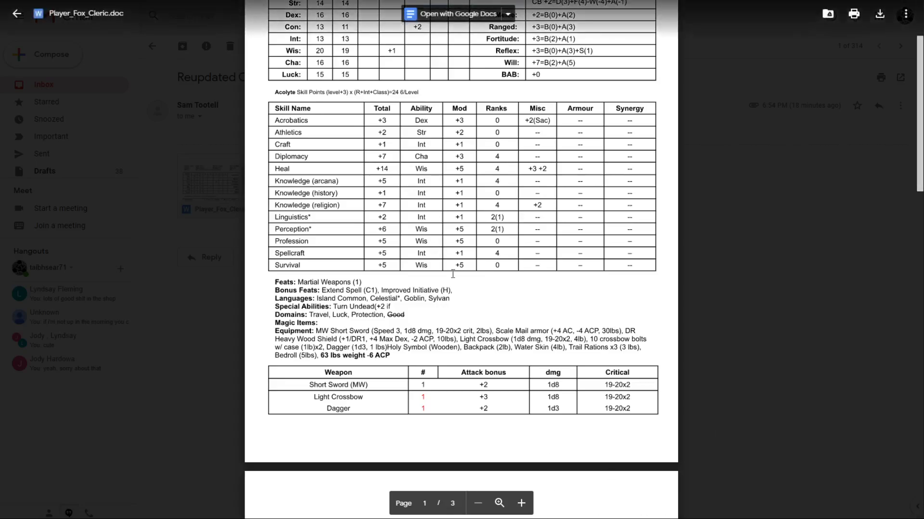
- Scroll back to the top of the cleric sheet and return to the Reupdated CS email
{"action": "scroll", "coordinate": [444, 317], "scroll_direction": "up", "scroll_amount": 3}
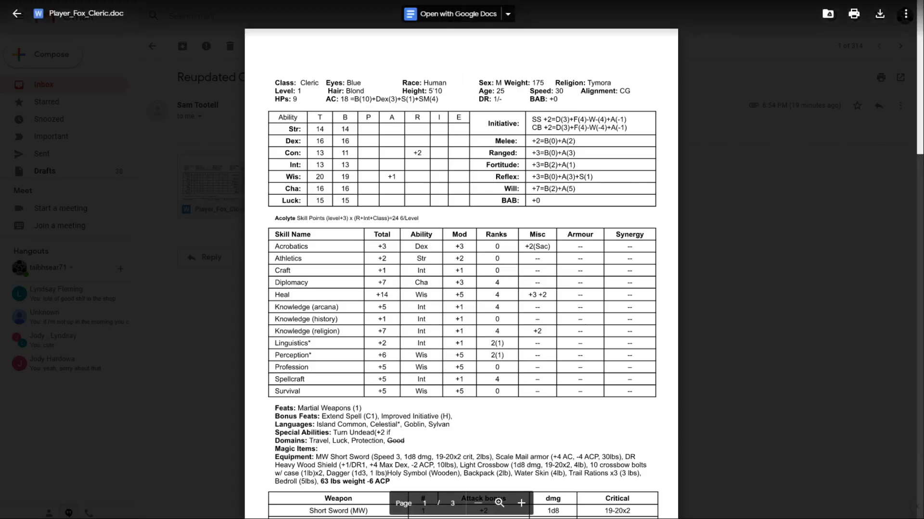
{"action": "left_click", "coordinate": [96, 257]}
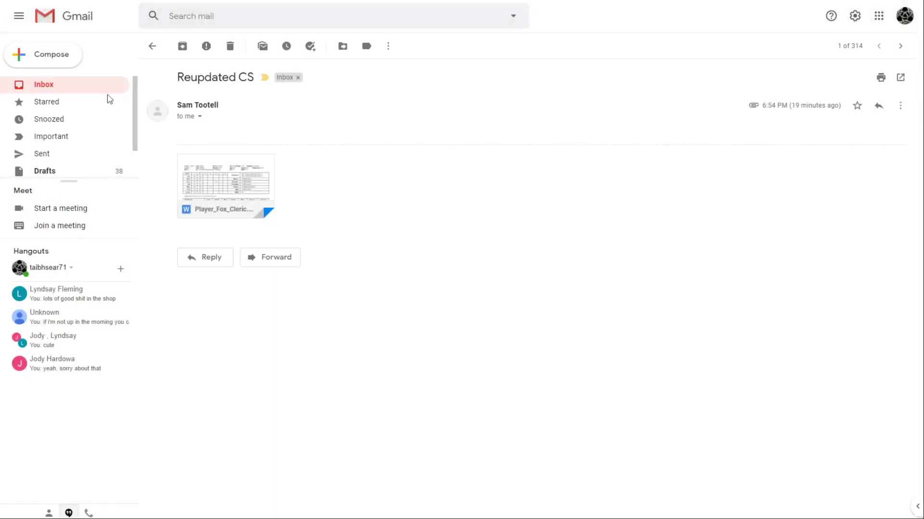